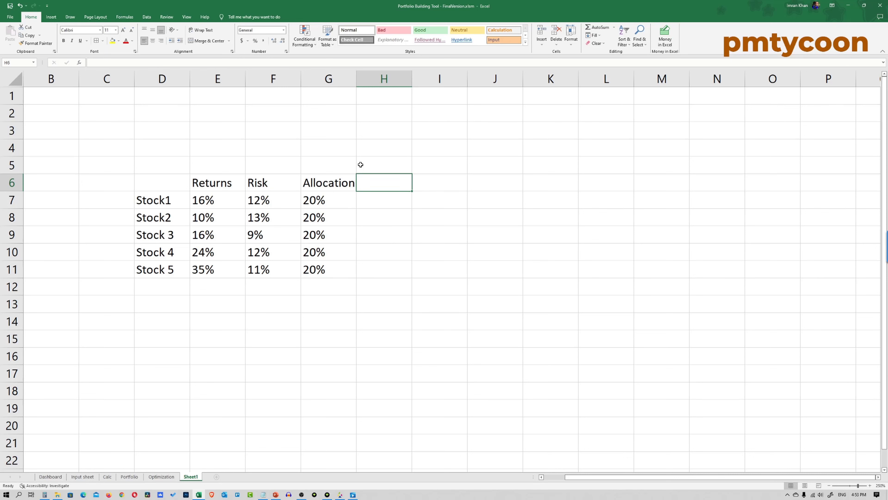
- Enter the column header "Portiolio Weighted avg" in H6, beside the Allocation header
{"action": "type", "text": "Portiolio"}
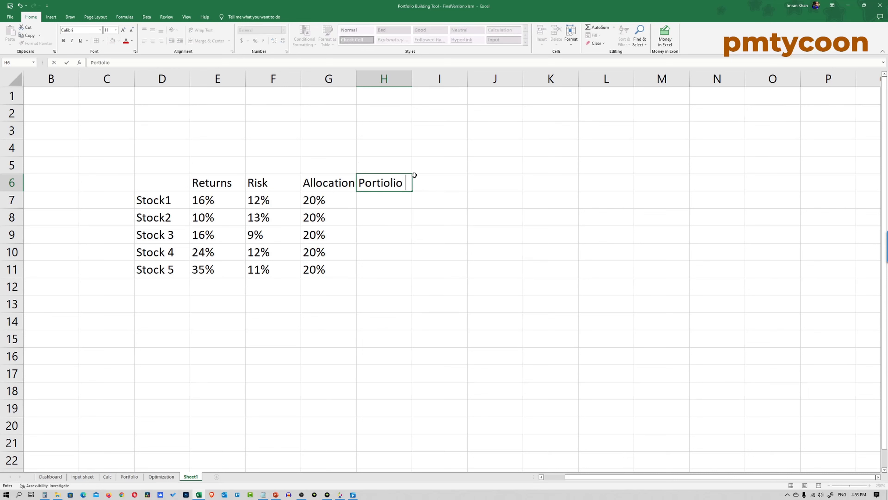
{"action": "type", "text": " Weighted avg"}
{"action": "key", "text": "Return"}
- Calculate Stock1's weighted return in H7 as =E7*G7 and fill the formula down to H11
{"action": "type", "text": "="}
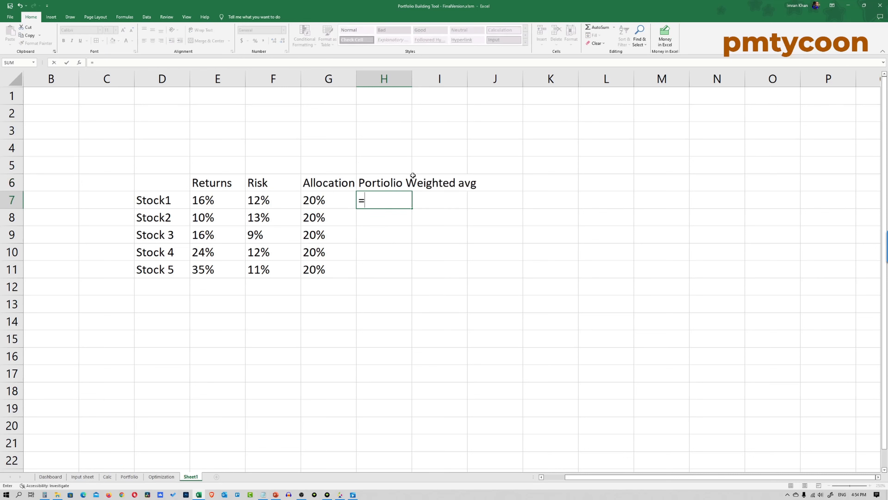
{"action": "left_click", "coordinate": [231, 202]}
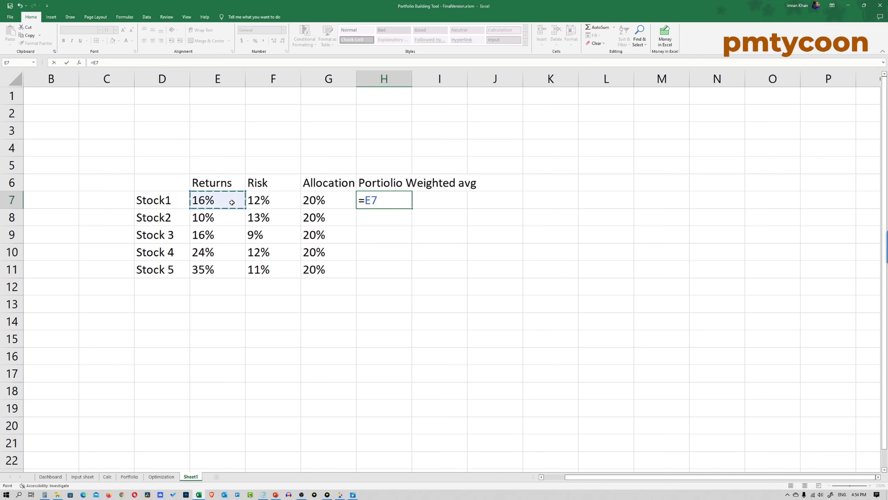
{"action": "type", "text": "*"}
{"action": "left_click", "coordinate": [308, 196]}
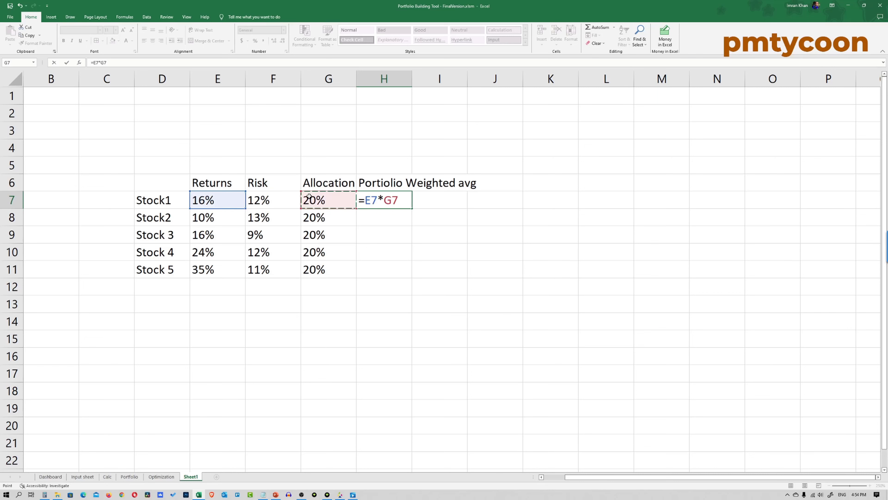
{"action": "key", "text": "Return"}
{"action": "left_click", "coordinate": [403, 205]}
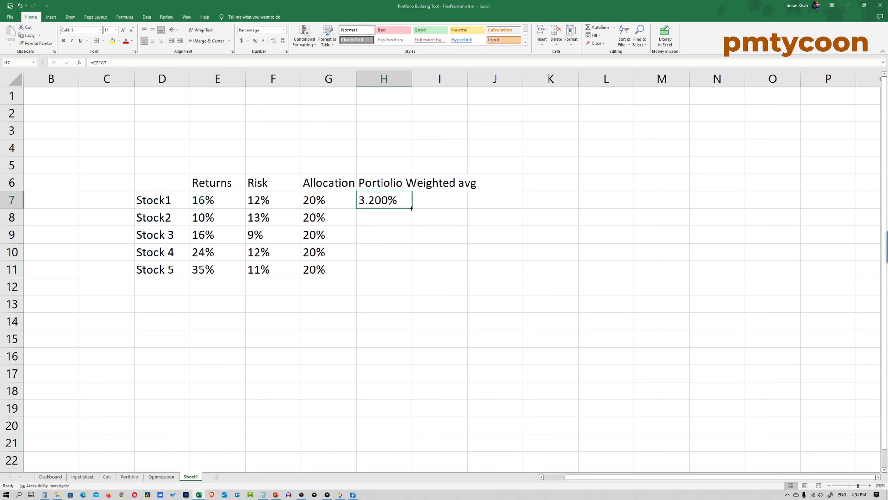
{"action": "left_click_drag", "start_coordinate": [412, 208], "coordinate": [412, 278]}
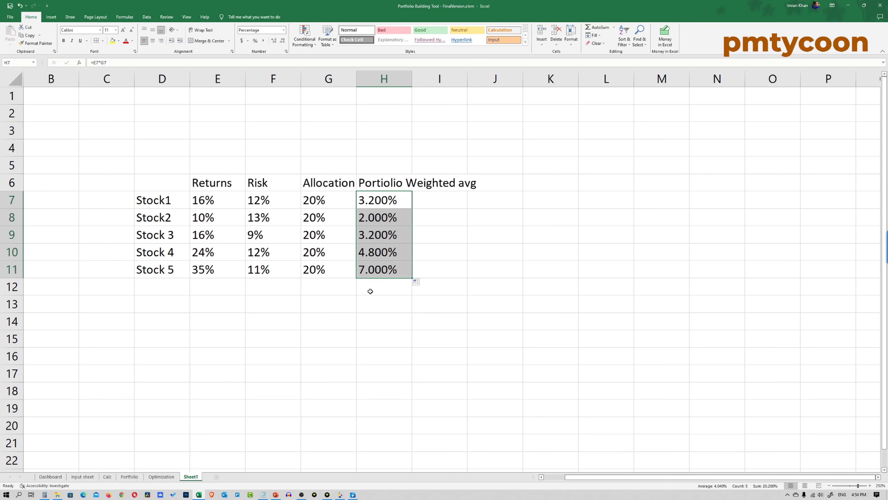
- Label G12 "Total" and sum the weighted returns H7:H11 in H12
{"action": "left_click", "coordinate": [331, 293]}
{"action": "type", "text": "Total"}
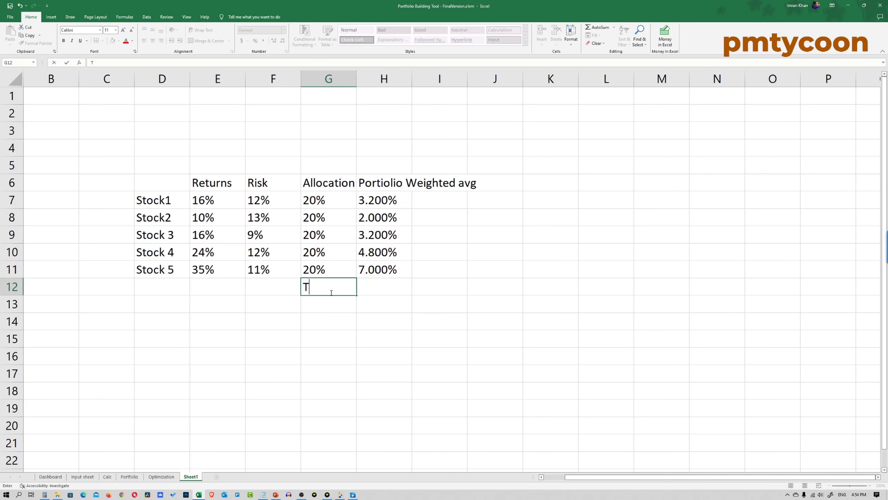
{"action": "key", "text": "Tab"}
{"action": "type", "text": "=Sum("}
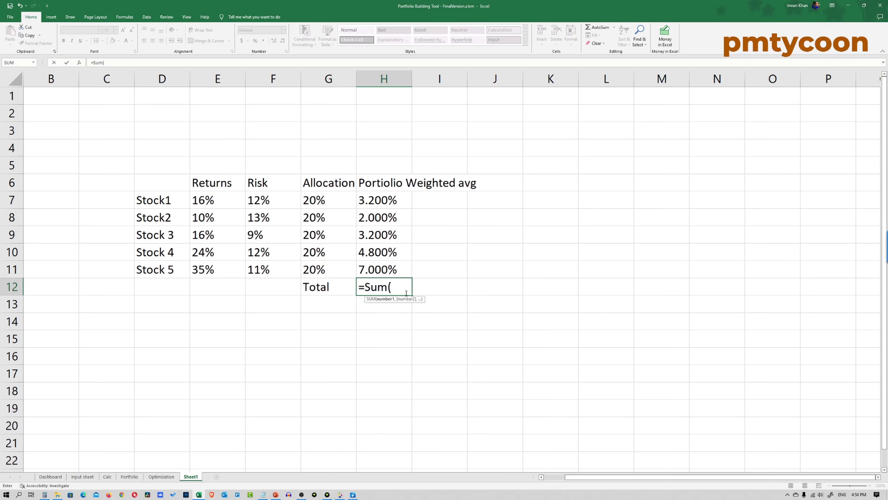
{"action": "left_click_drag", "start_coordinate": [391, 204], "coordinate": [393, 267]}
{"action": "key", "text": "Return"}
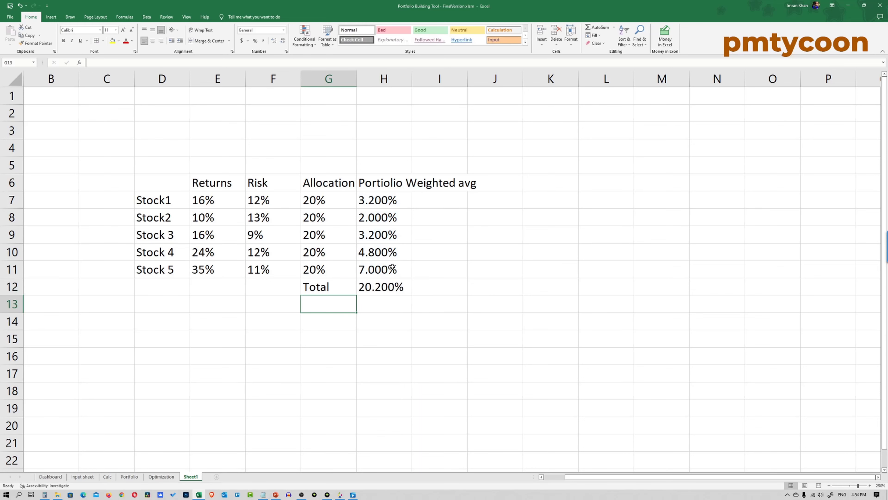
- Show the total in H12 with one decimal place and widen column H to fit its header
{"action": "left_click", "coordinate": [323, 272]}
{"action": "left_click_drag", "start_coordinate": [327, 200], "coordinate": [327, 267]}
{"action": "left_click", "coordinate": [369, 285]}
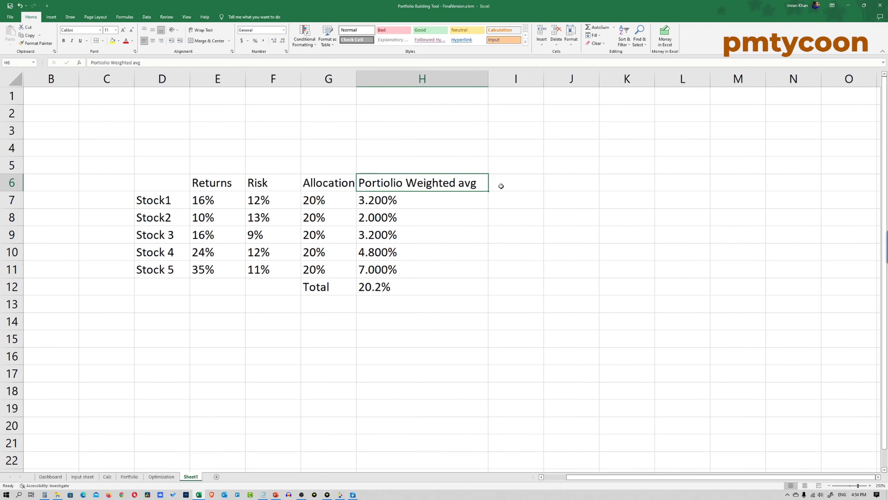
- Enter the header "portfolio risk using weighted avg" in I6 and widen column I to fit it
{"action": "left_click", "coordinate": [502, 186]}
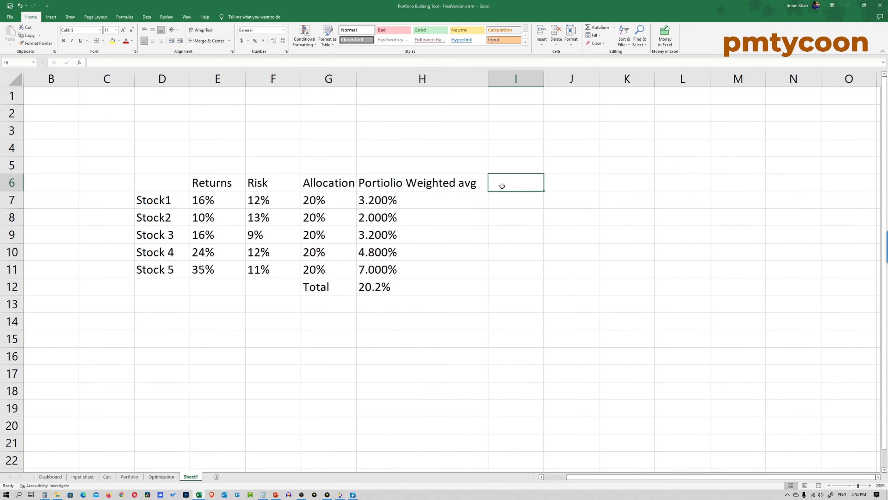
{"action": "type", "text": "portfolio risk "}
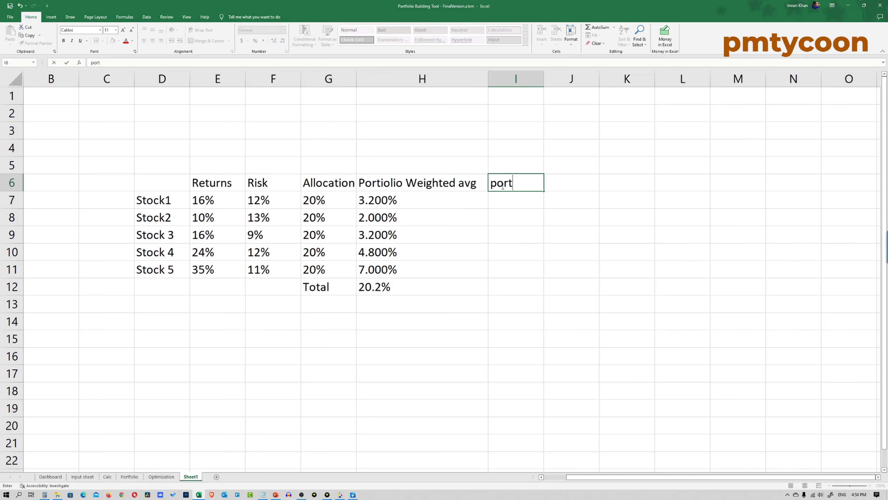
{"action": "type", "text": "usin"}
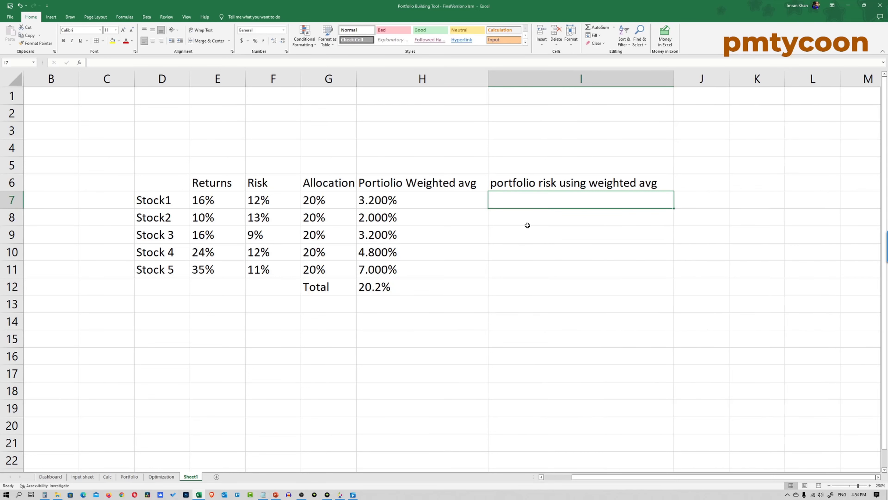
- Calculate Stock1's weighted risk in I7 as =F7*G7 and fill the formula down to I11
{"action": "type", "text": "="}
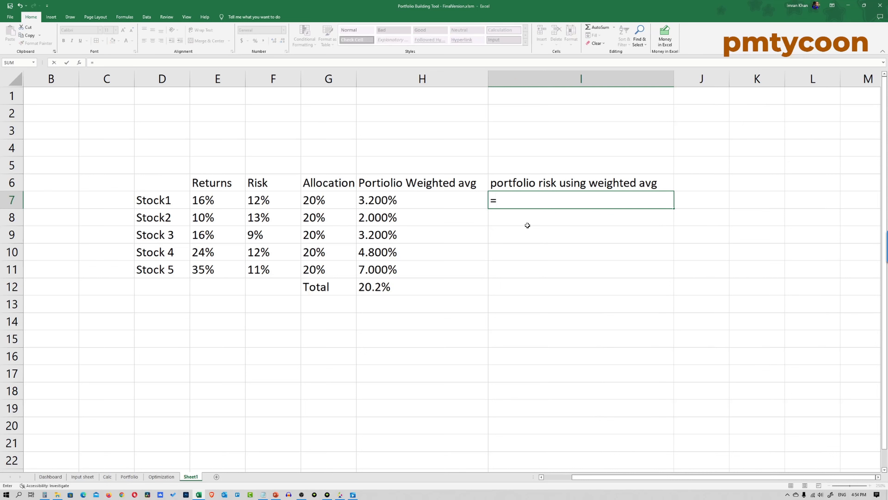
{"action": "left_click", "coordinate": [276, 203]}
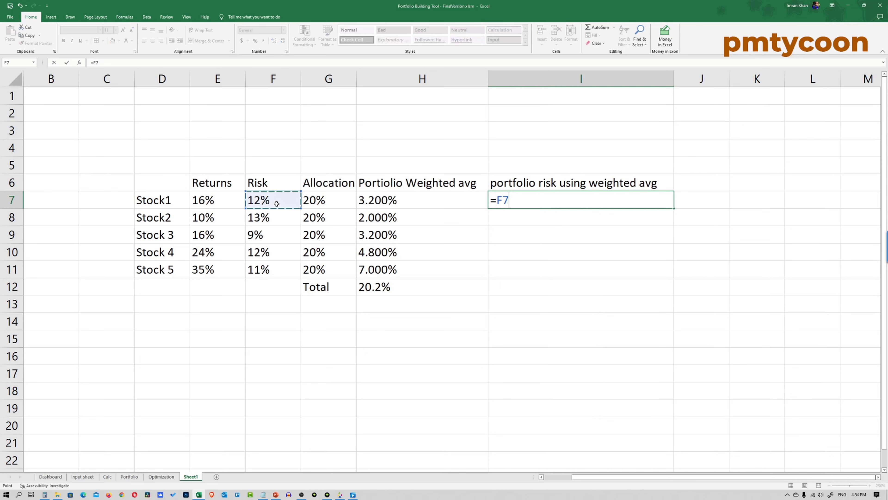
{"action": "type", "text": "*"}
{"action": "left_click", "coordinate": [312, 199]}
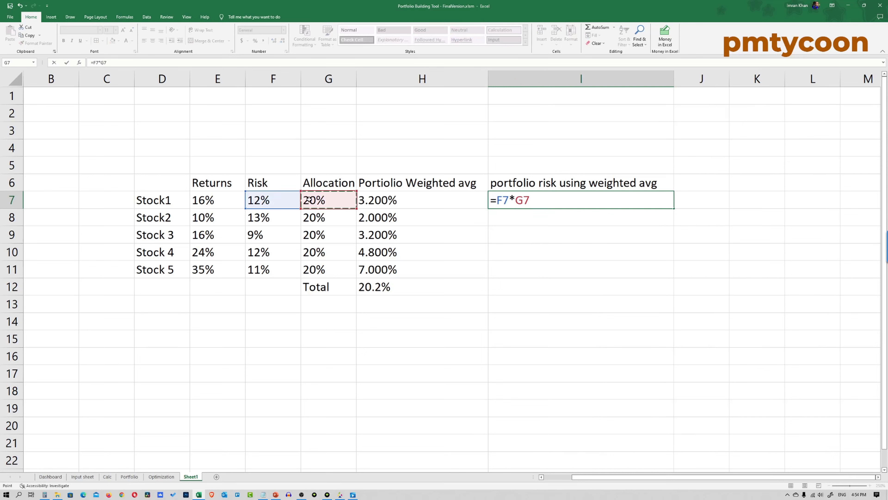
{"action": "key", "text": "Return"}
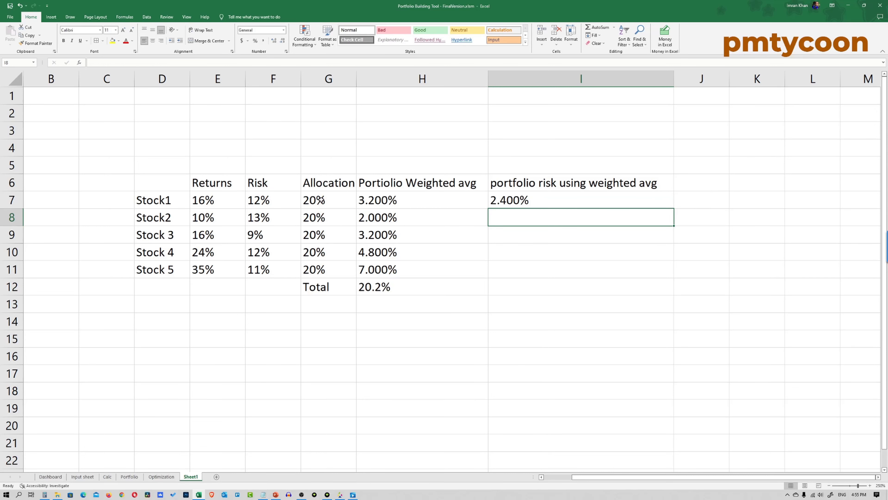
{"action": "left_click", "coordinate": [654, 204]}
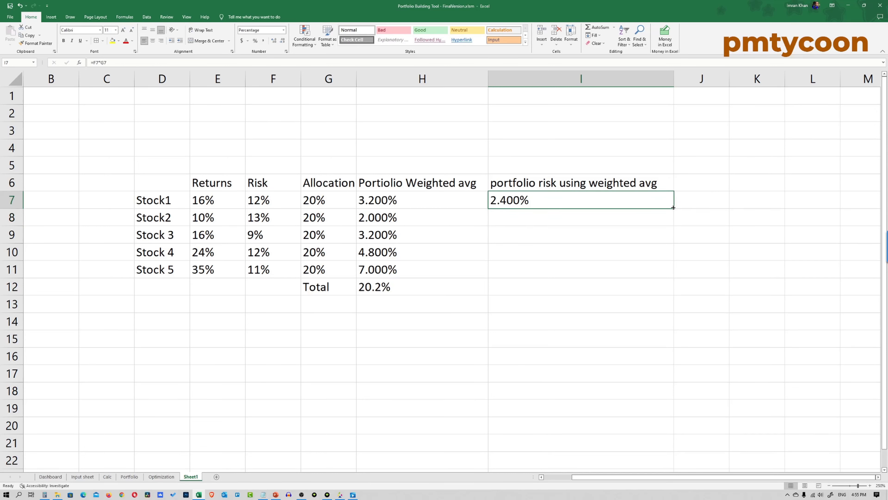
{"action": "left_click_drag", "start_coordinate": [673, 207], "coordinate": [661, 274]}
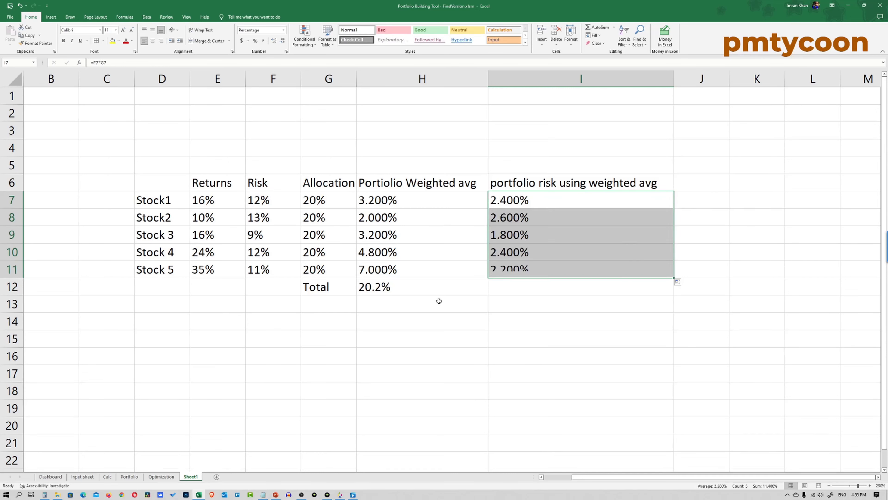
- Extend the total formula from H12 across to I12 to sum the weighted risks
{"action": "left_click", "coordinate": [439, 293]}
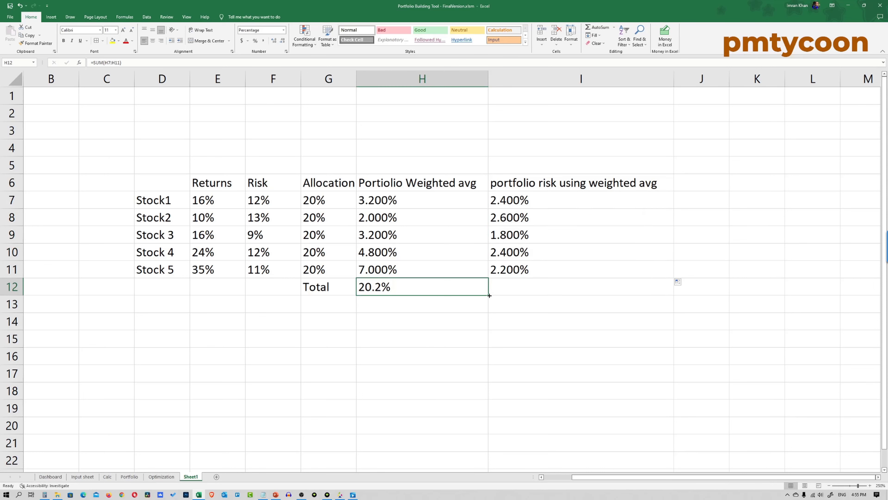
{"action": "left_click_drag", "start_coordinate": [489, 296], "coordinate": [582, 297]}
{"action": "left_click", "coordinate": [520, 291]}
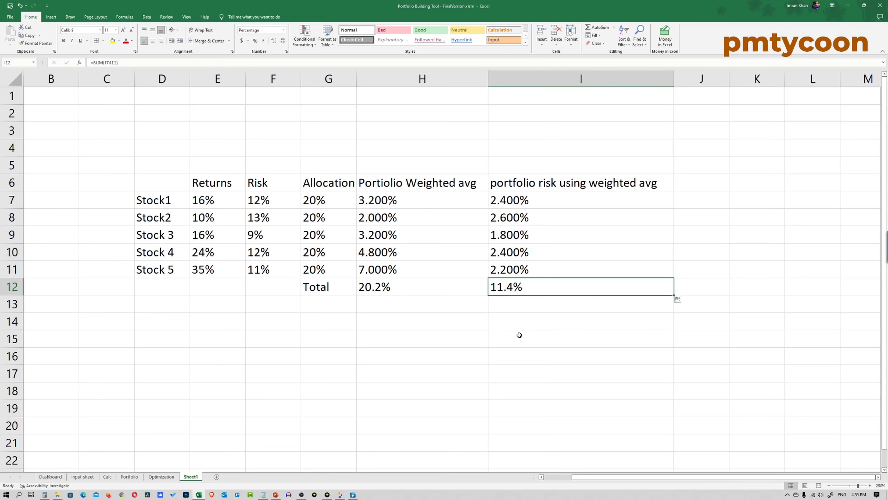
{"action": "left_click", "coordinate": [395, 314]}
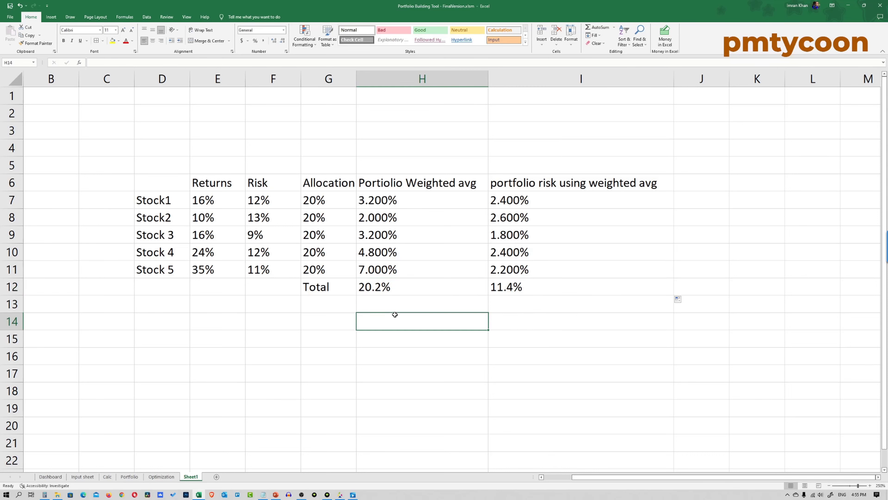
{"action": "left_click_drag", "start_coordinate": [334, 202], "coordinate": [347, 254]}
{"action": "left_click", "coordinate": [387, 289]}
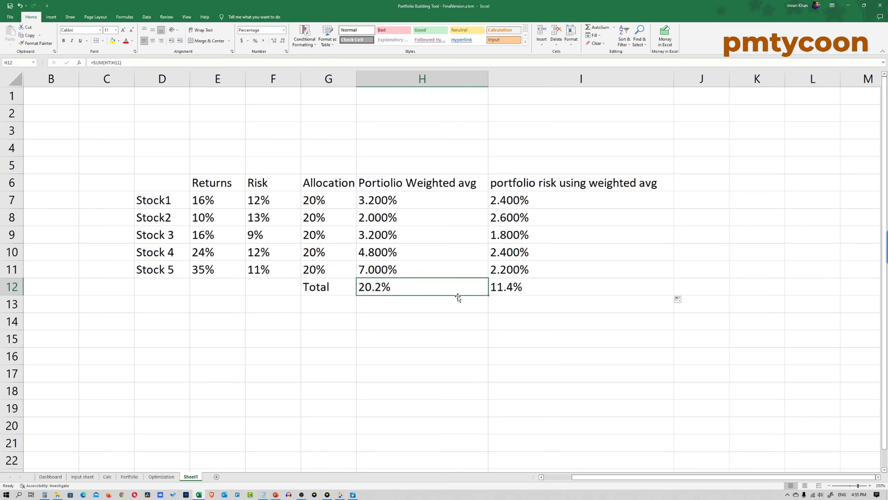
{"action": "left_click", "coordinate": [516, 291]}
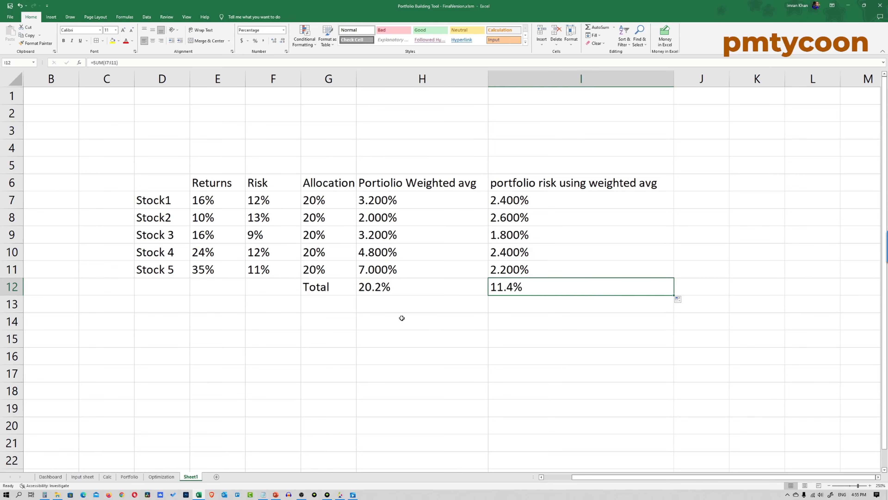
- Add a "Risk Free" label in E14 with a rate of 3% in F14
{"action": "left_click", "coordinate": [223, 316]}
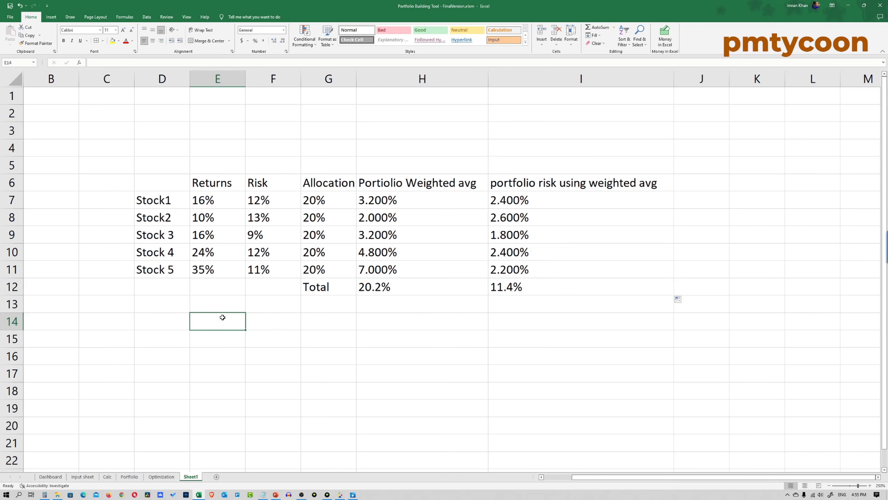
{"action": "type", "text": "Risk Free"}
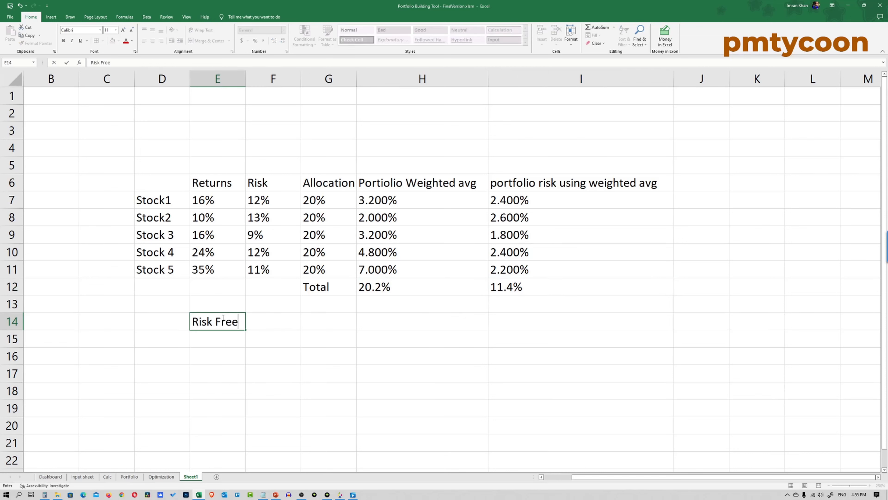
{"action": "key", "text": "Tab"}
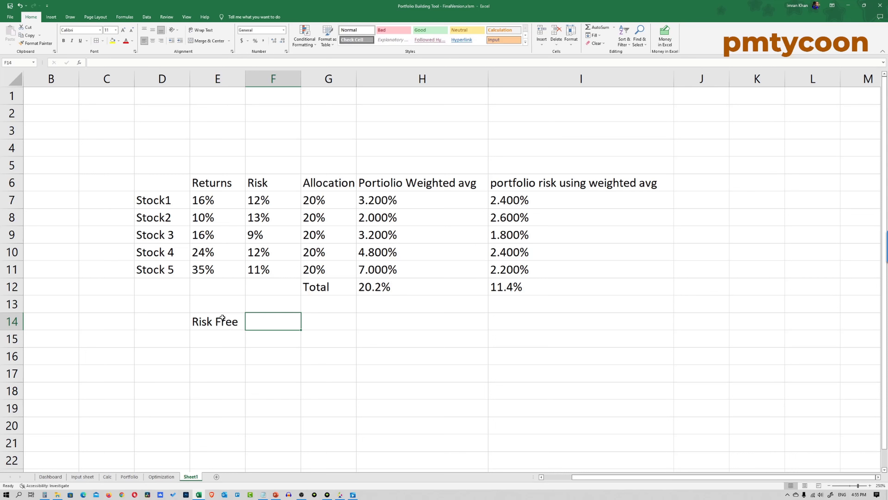
{"action": "type", "text": "3%"}
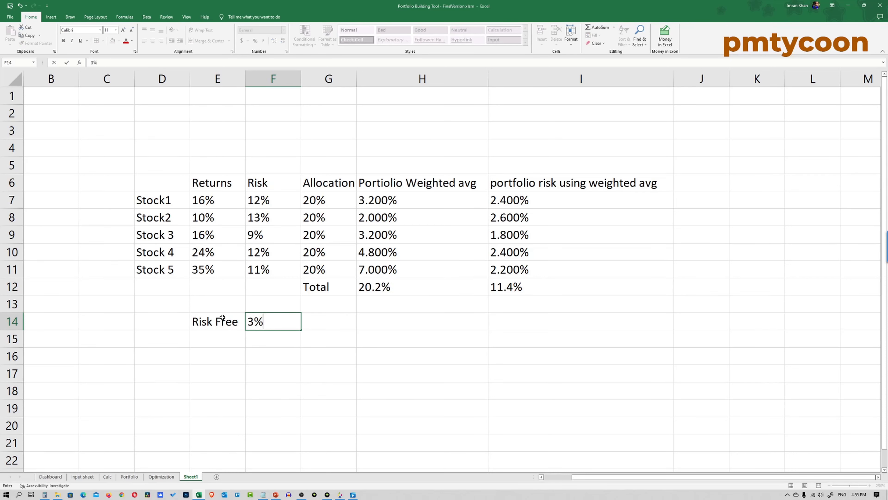
{"action": "key", "text": "Return"}
- Enter the label "Sharpe Ratio" in E16 and widen column E to fit it
{"action": "key", "text": "Return"}
{"action": "type", "text": "Sharpe Ratio"}
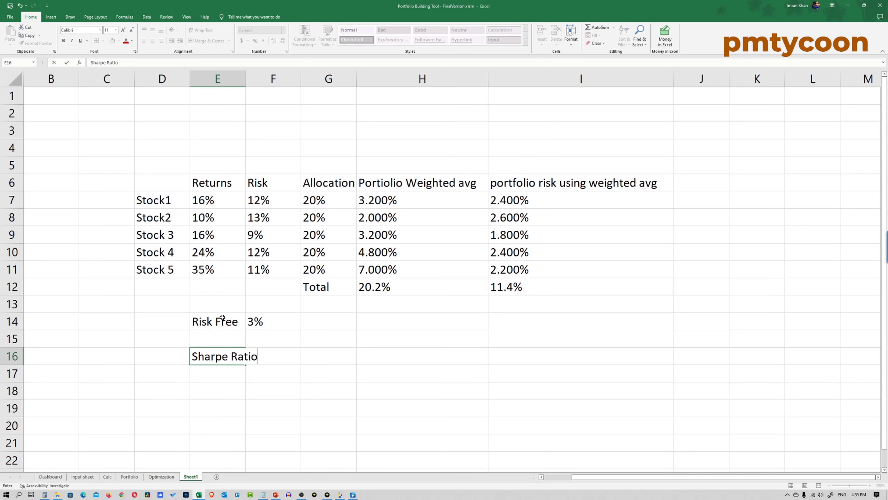
{"action": "key", "text": "Tab"}
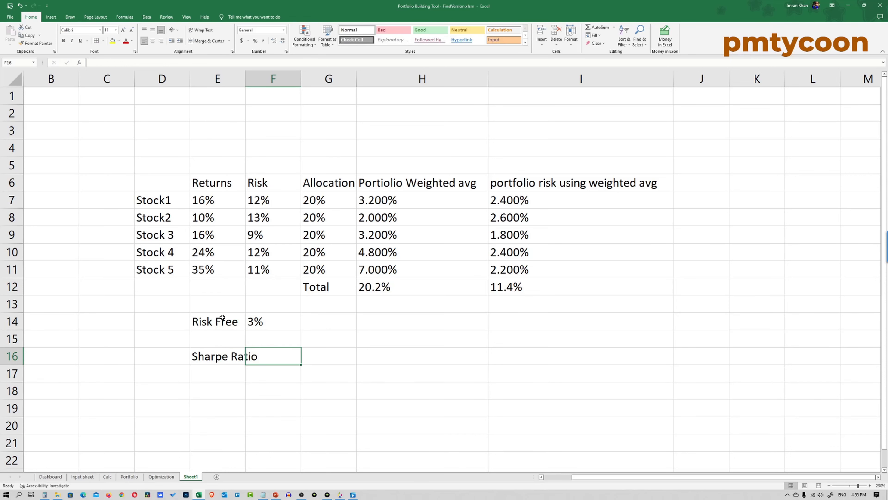
{"action": "double_click", "coordinate": [245, 78]}
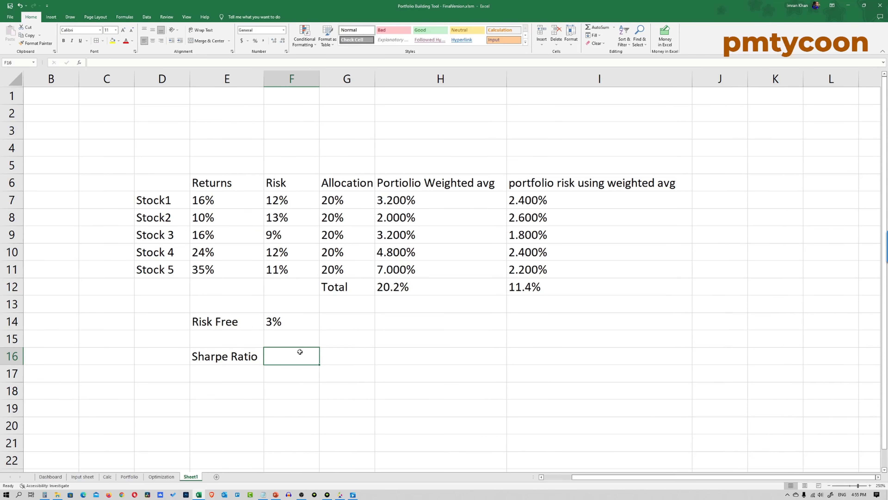
- Enter =H12-F14 in F16 to subtract the risk-free rate from the total portfolio return
{"action": "type", "text": "="}
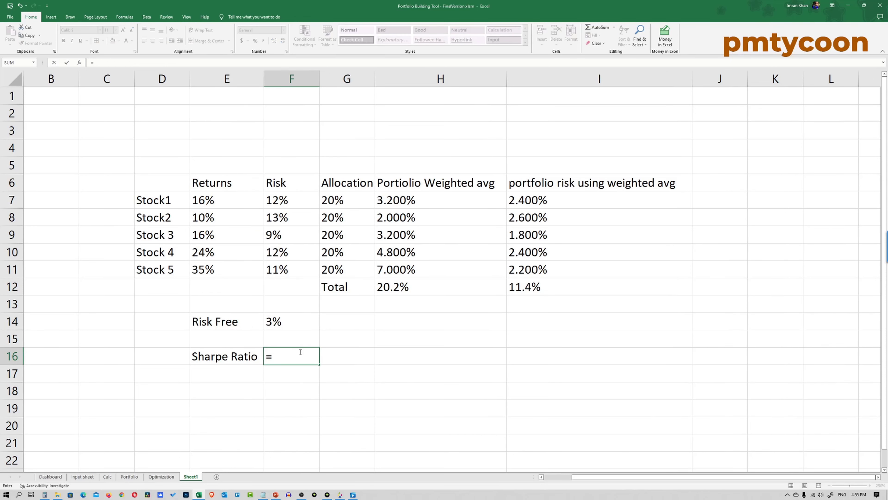
{"action": "left_click", "coordinate": [393, 290]}
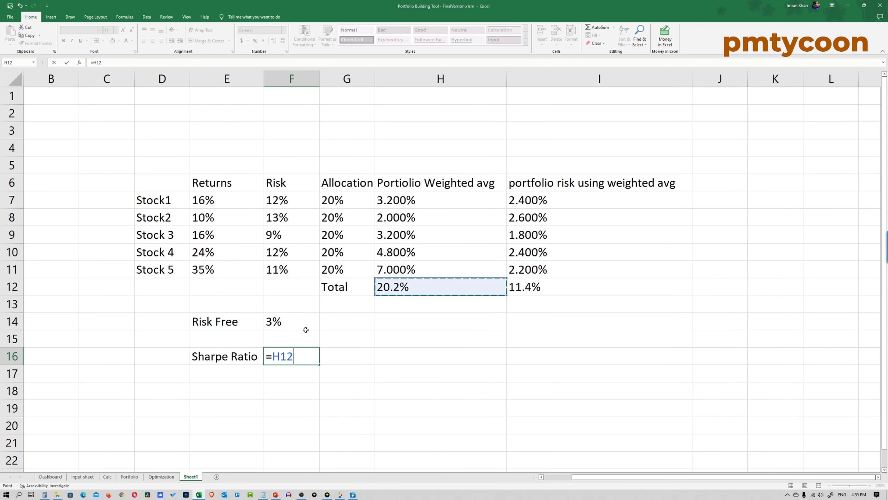
{"action": "type", "text": "-"}
{"action": "left_click", "coordinate": [304, 321]}
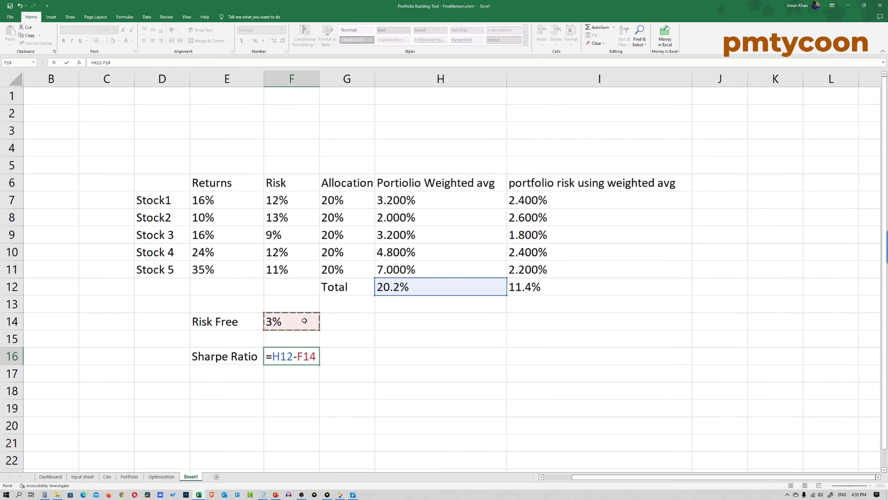
{"action": "key", "text": "ctrl+Return"}
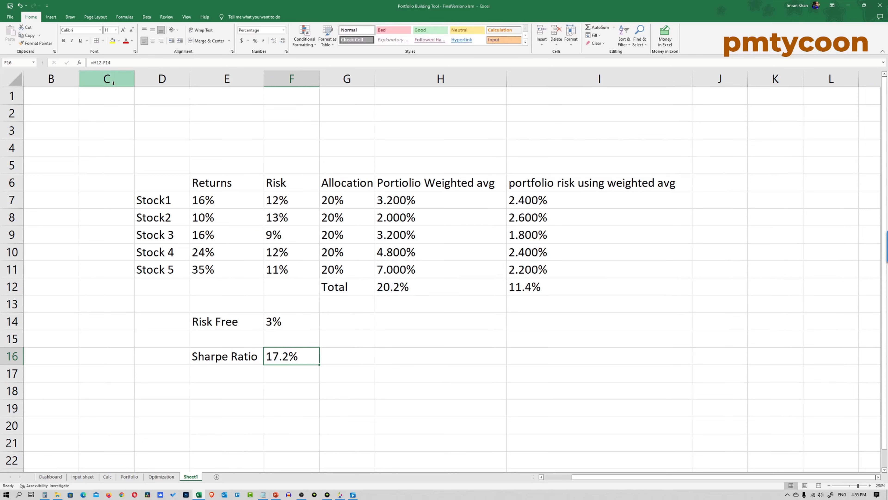
- Enter =F16/I12 in G16 to divide the excess return by the total portfolio risk
{"action": "left_click", "coordinate": [331, 357]}
{"action": "type", "text": "="}
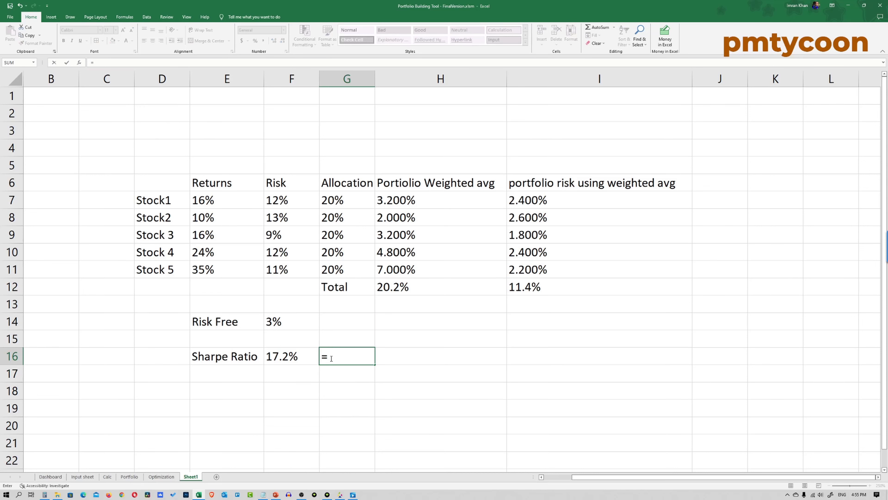
{"action": "left_click", "coordinate": [297, 356]}
{"action": "type", "text": "/"}
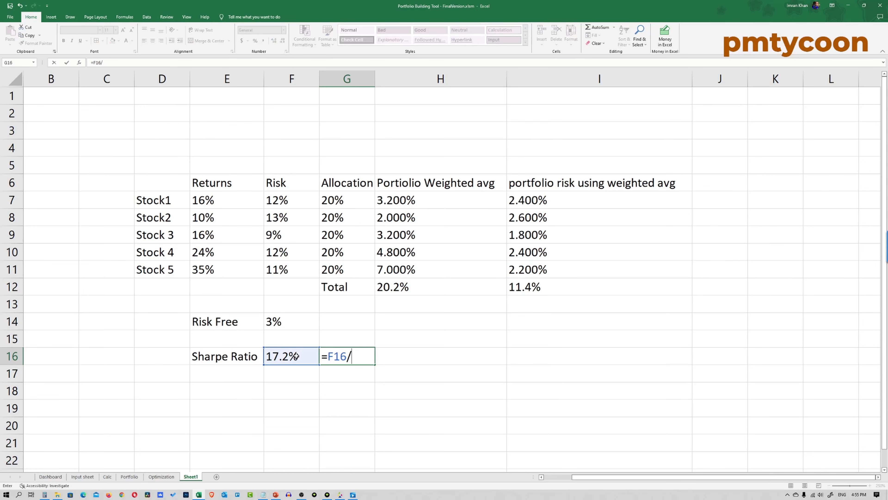
{"action": "left_click", "coordinate": [520, 289]}
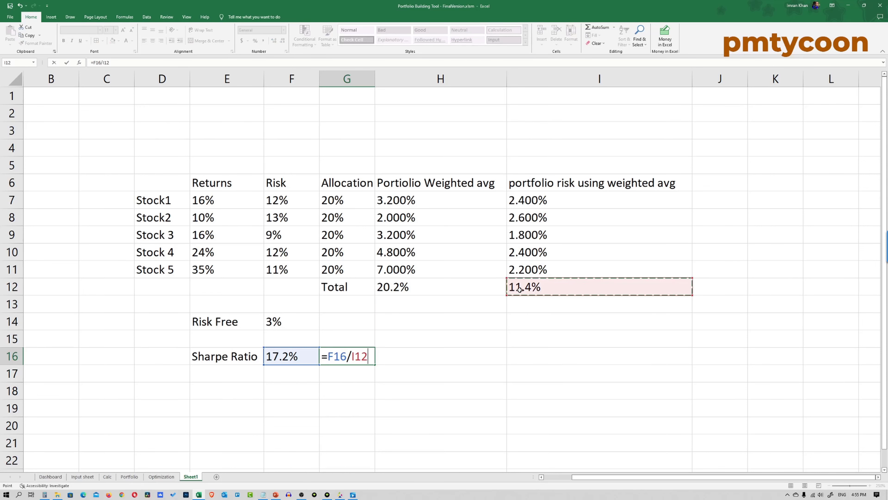
{"action": "key", "text": "ctrl+Return"}
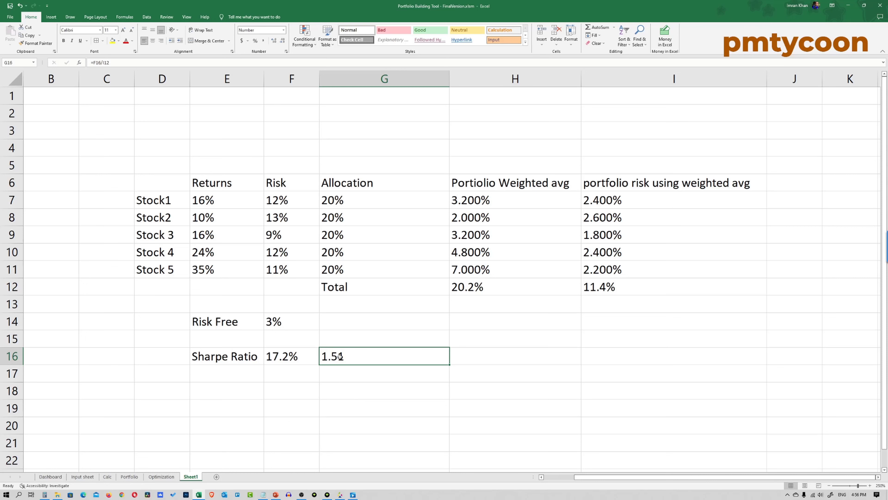
- Review the Sharpe ratio in G16 against the stock allocations and the total portfolio return and risk
{"action": "left_click", "coordinate": [343, 371]}
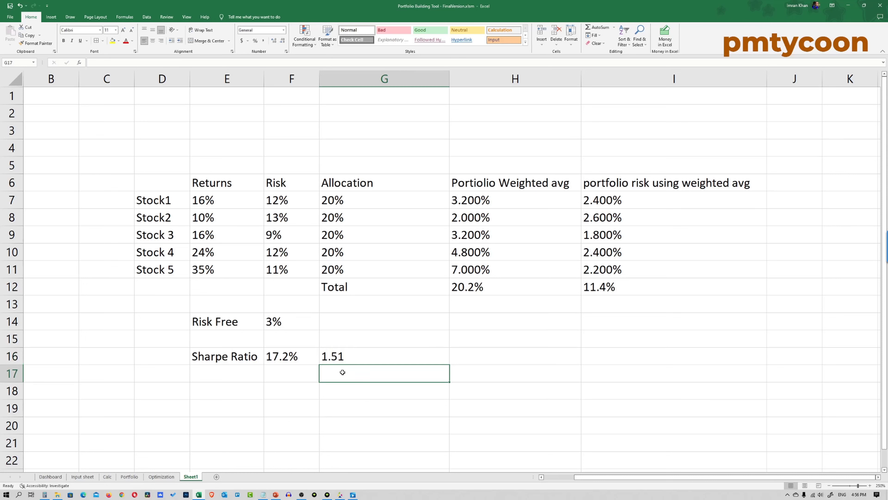
{"action": "left_click", "coordinate": [344, 362]}
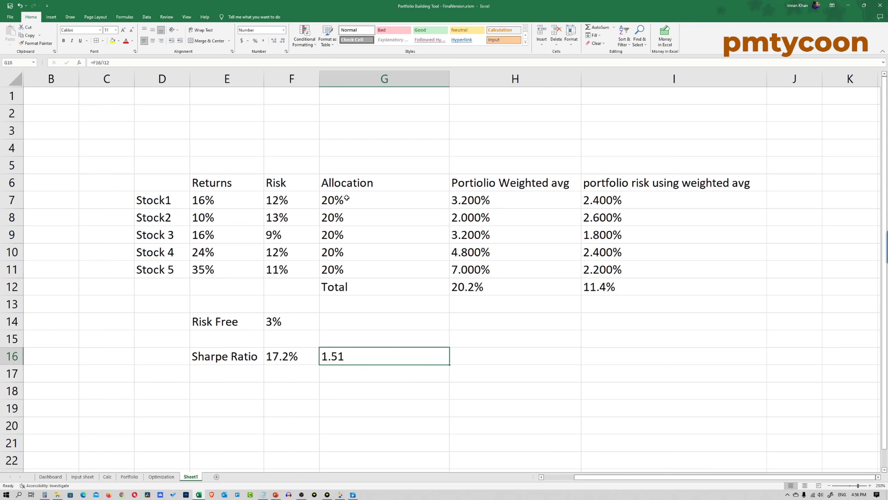
{"action": "left_click_drag", "start_coordinate": [347, 199], "coordinate": [340, 268]}
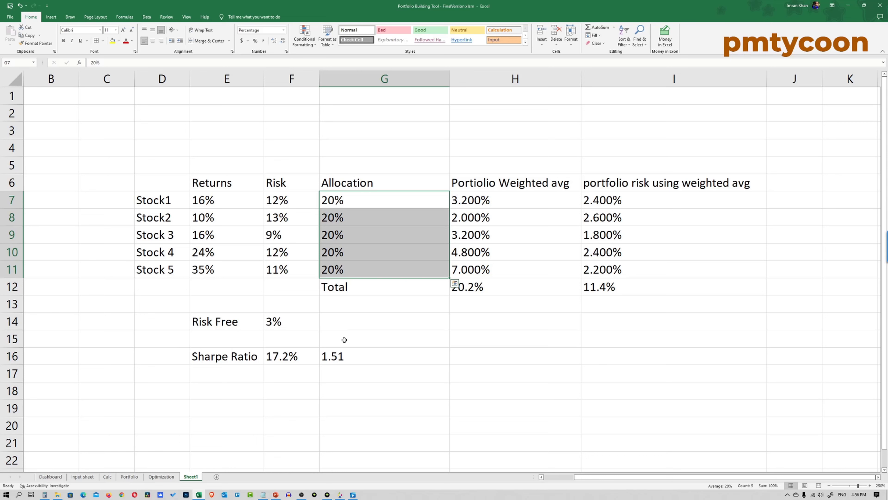
{"action": "left_click", "coordinate": [343, 355]}
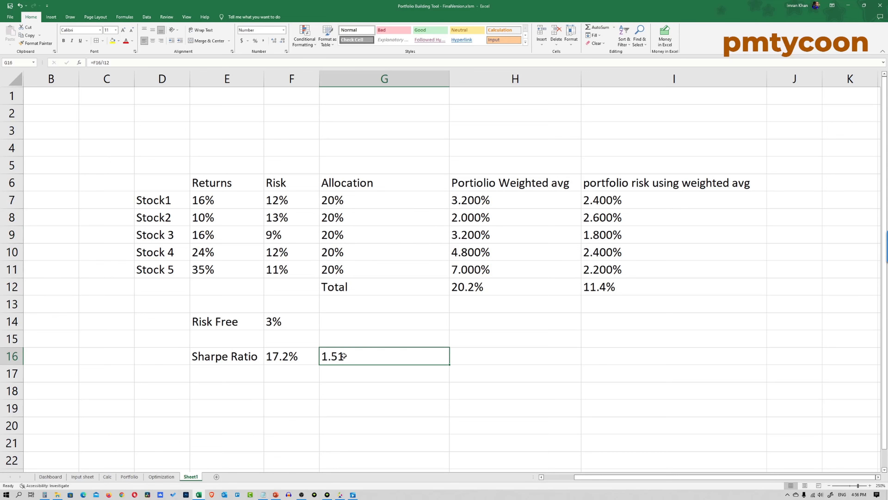
{"action": "left_click", "coordinate": [489, 291]}
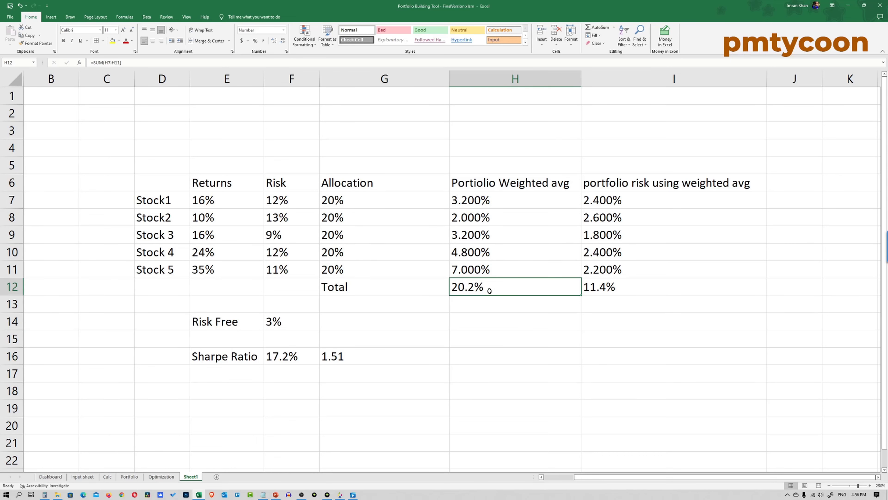
{"action": "left_click", "coordinate": [634, 288]}
{"action": "left_click", "coordinate": [394, 362]}
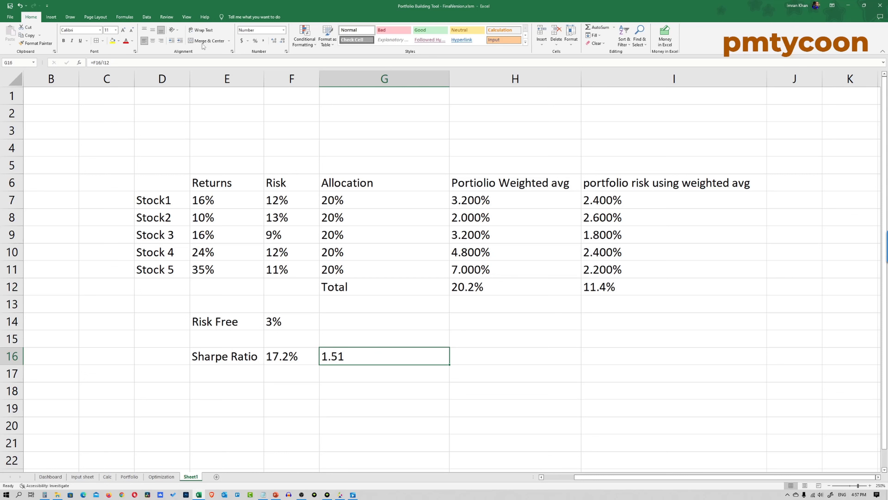
- Open the Solver tool
{"action": "left_click", "coordinate": [147, 17]}
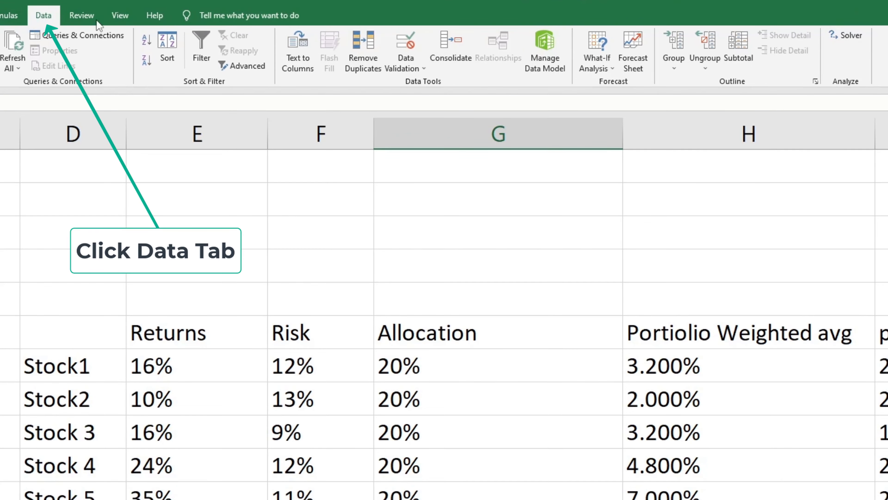
{"action": "left_click", "coordinate": [846, 35]}
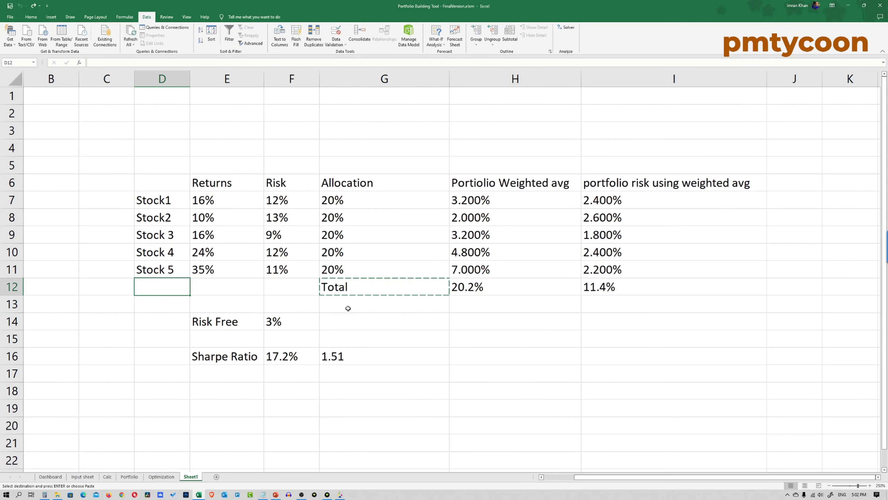
- Move the "Total" label from G12 to D12
{"action": "left_click", "coordinate": [349, 289]}
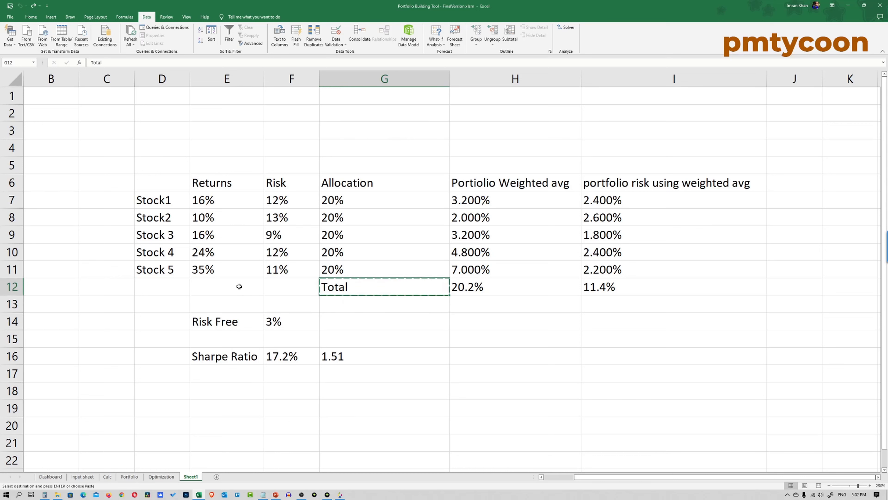
{"action": "left_click", "coordinate": [177, 285]}
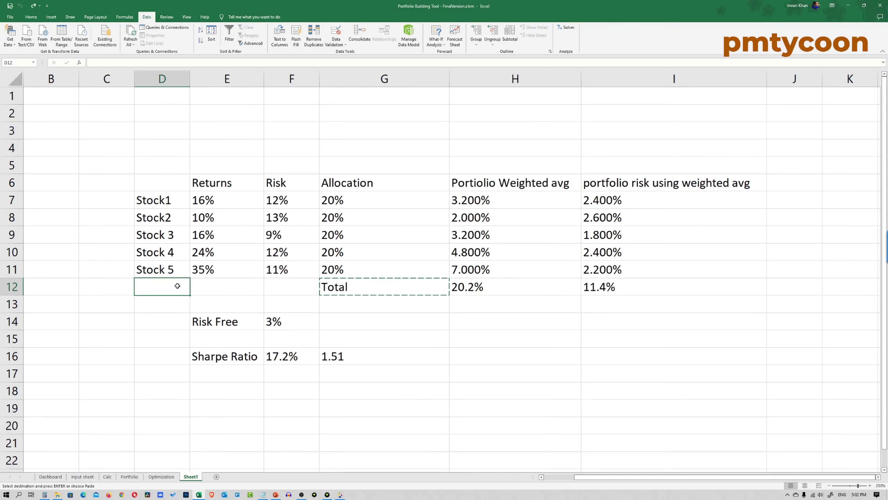
{"action": "key", "text": "Return"}
- Enter =SUM(G7:G11) in G12 to total the stock allocations
{"action": "left_click", "coordinate": [349, 288]}
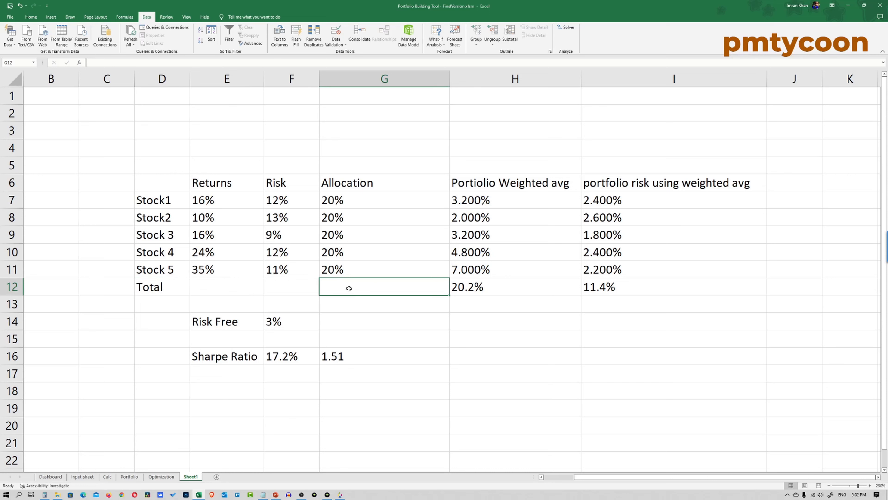
{"action": "type", "text": "=sum"}
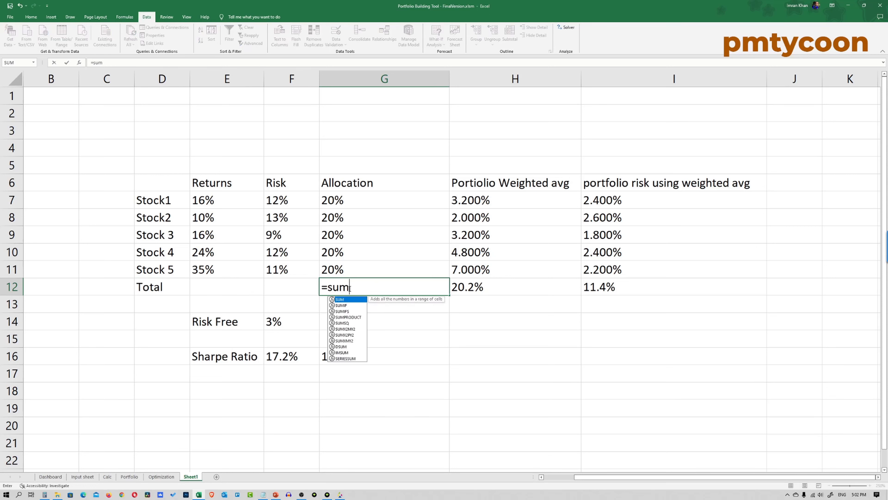
{"action": "type", "text": "("}
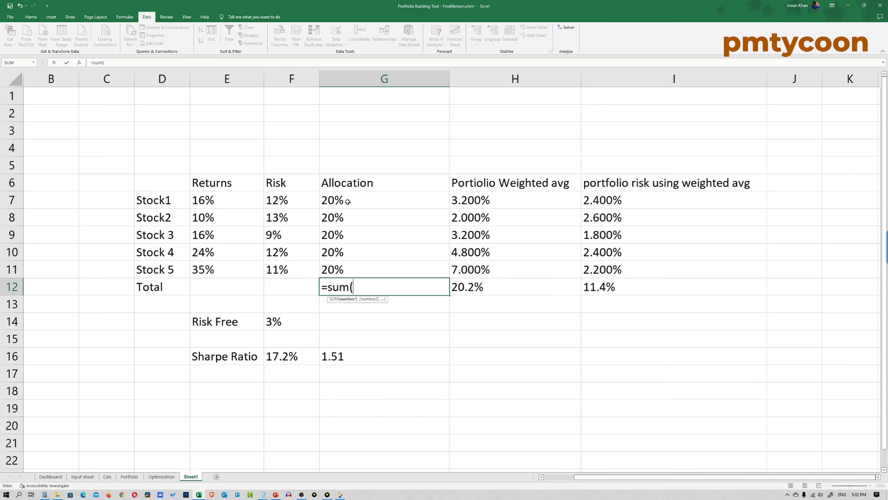
{"action": "left_click_drag", "start_coordinate": [345, 200], "coordinate": [342, 270]}
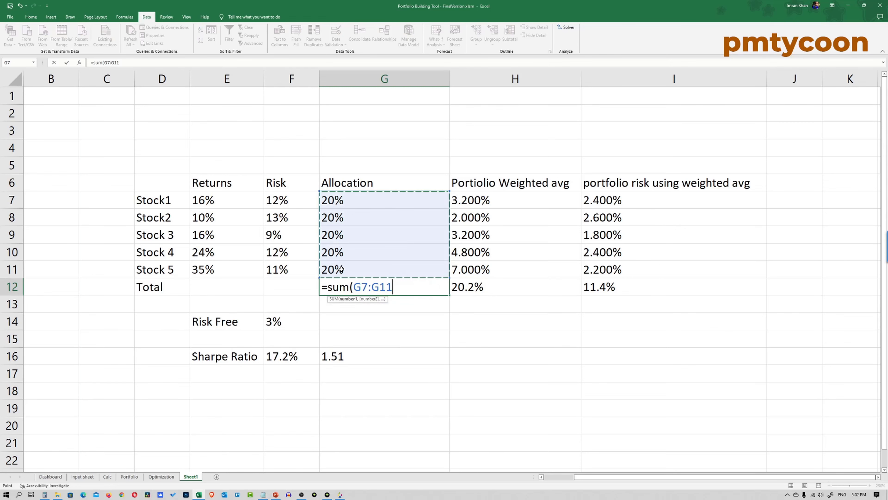
{"action": "type", "text": ")"}
{"action": "key", "text": "Return"}
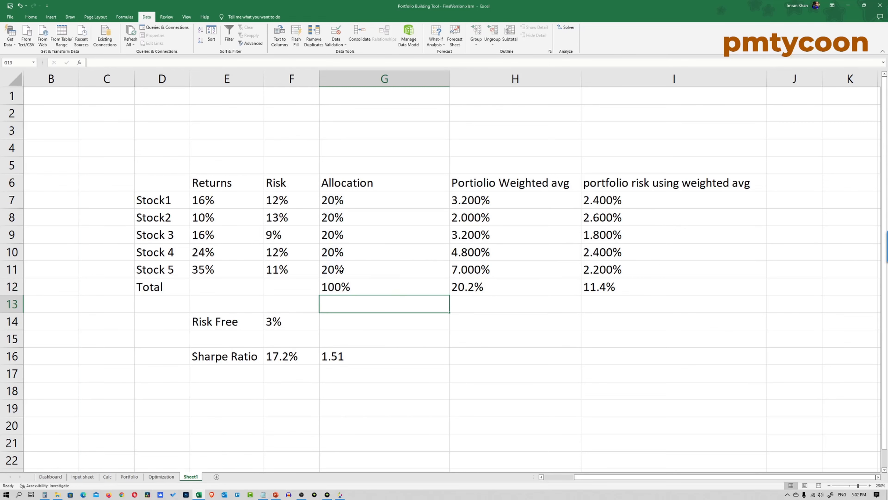
- Set up Solver to maximize the Sharpe ratio in G16 by changing the allocation cells G7:G11
{"action": "left_click", "coordinate": [349, 287]}
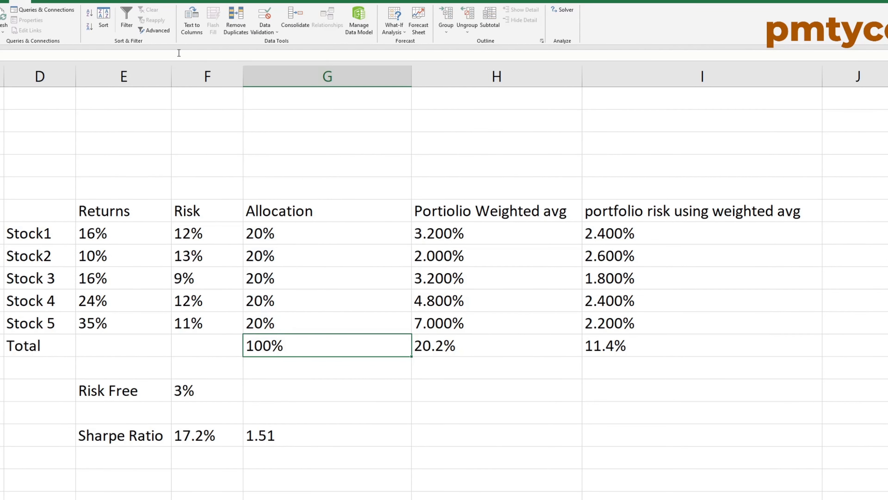
{"action": "left_click", "coordinate": [564, 10]}
{"action": "left_click_drag", "start_coordinate": [543, 232], "coordinate": [497, 227]}
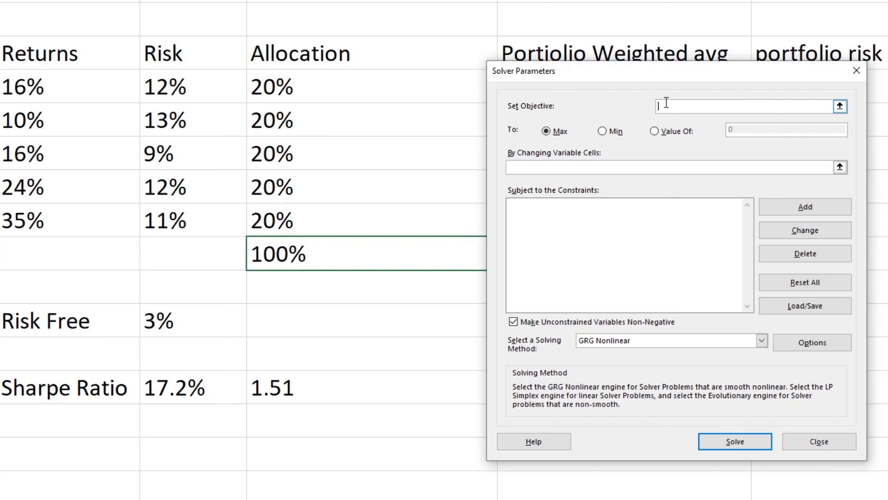
{"action": "left_click", "coordinate": [325, 382]}
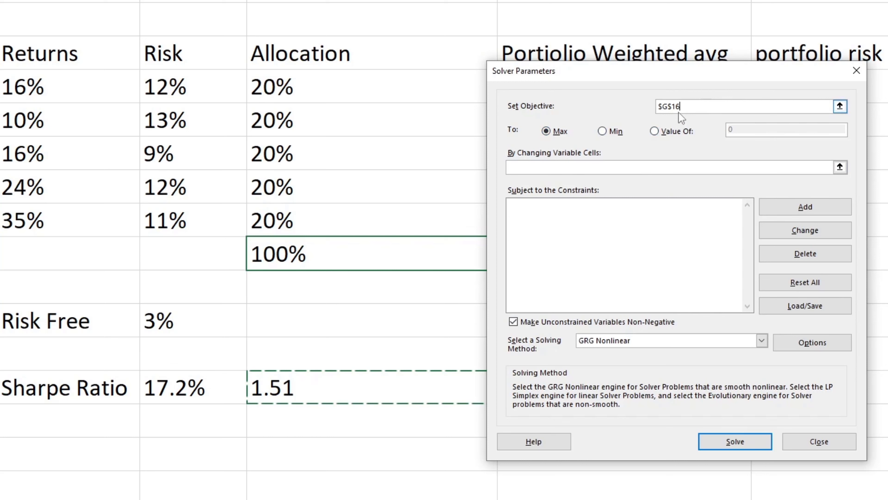
{"action": "left_click", "coordinate": [548, 169]}
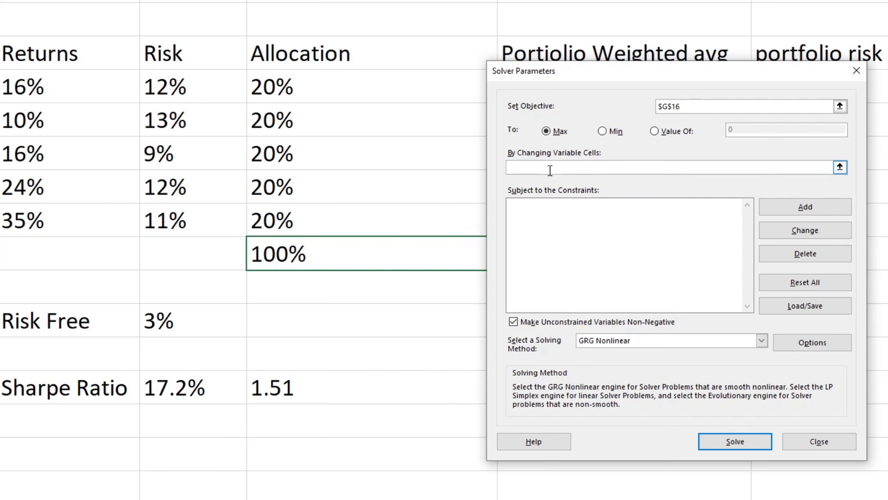
{"action": "left_click_drag", "start_coordinate": [297, 91], "coordinate": [287, 210]}
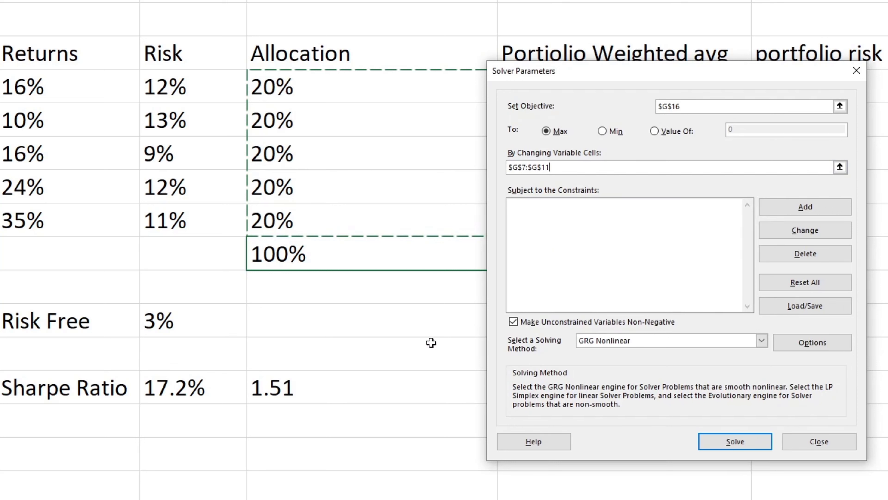
- Add a Solver constraint requiring the total allocation in G12 to equal 100%
{"action": "left_click", "coordinate": [547, 254]}
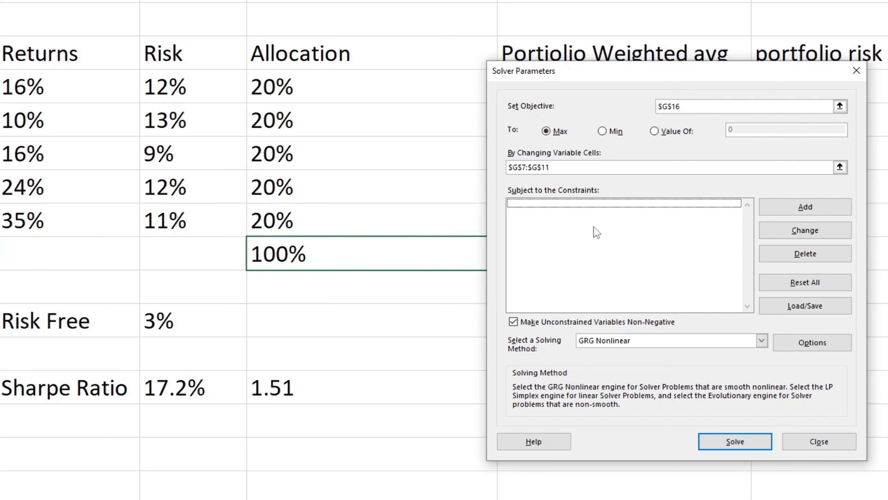
{"action": "left_click", "coordinate": [801, 213]}
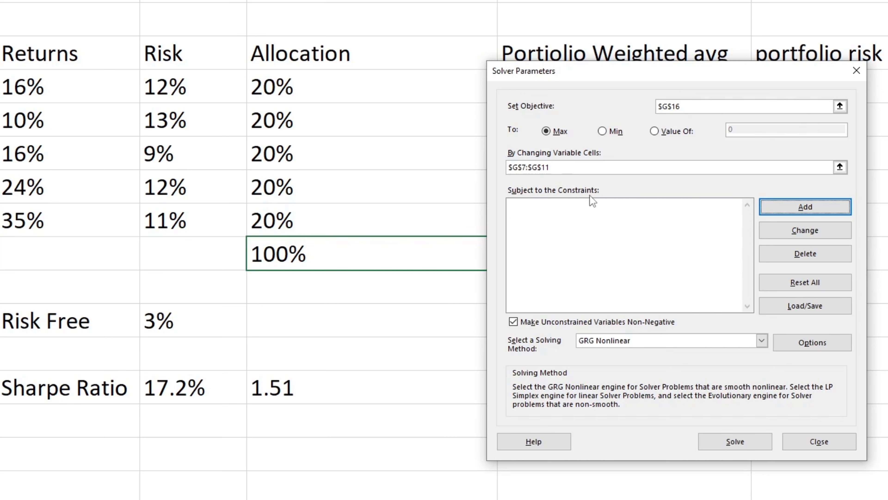
{"action": "left_click", "coordinate": [806, 206]}
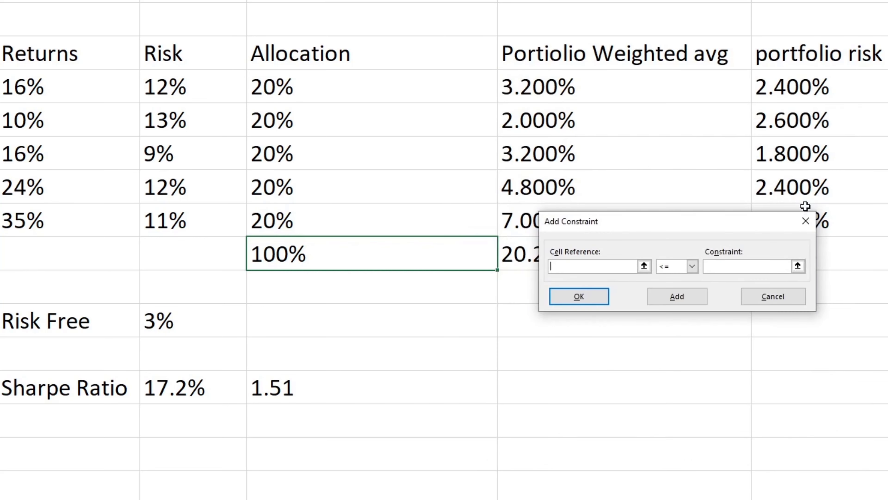
{"action": "left_click", "coordinate": [296, 257]}
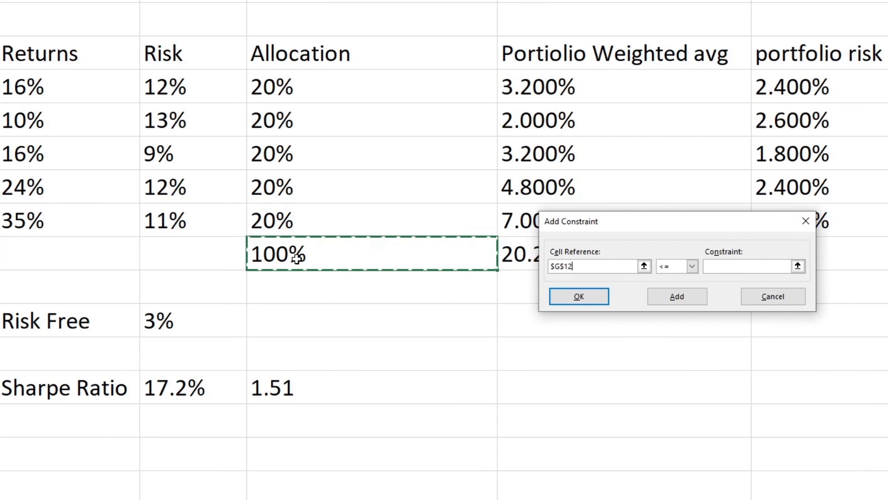
{"action": "left_click", "coordinate": [692, 266]}
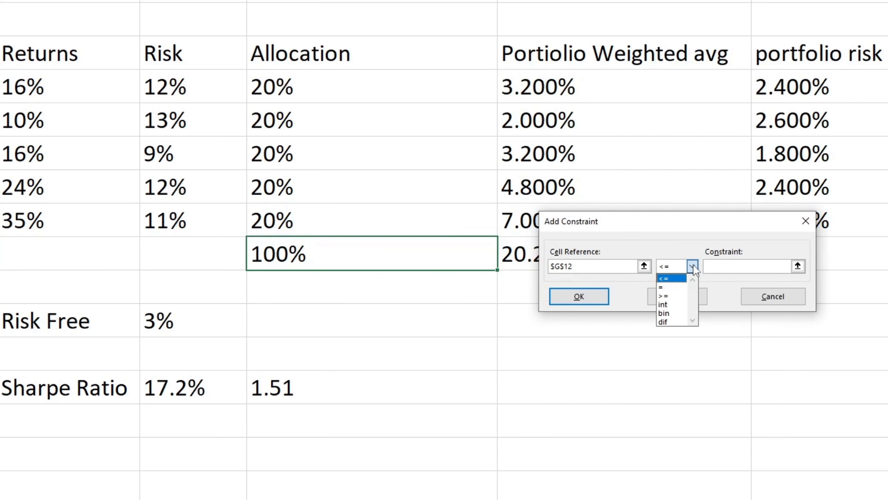
{"action": "left_click", "coordinate": [671, 287]}
{"action": "left_click", "coordinate": [715, 264]}
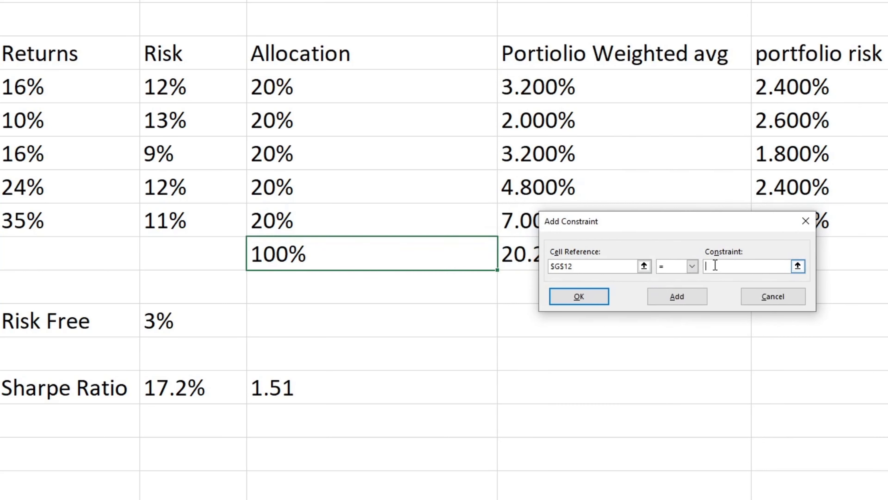
{"action": "type", "text": "100%"}
{"action": "left_click", "coordinate": [586, 300]}
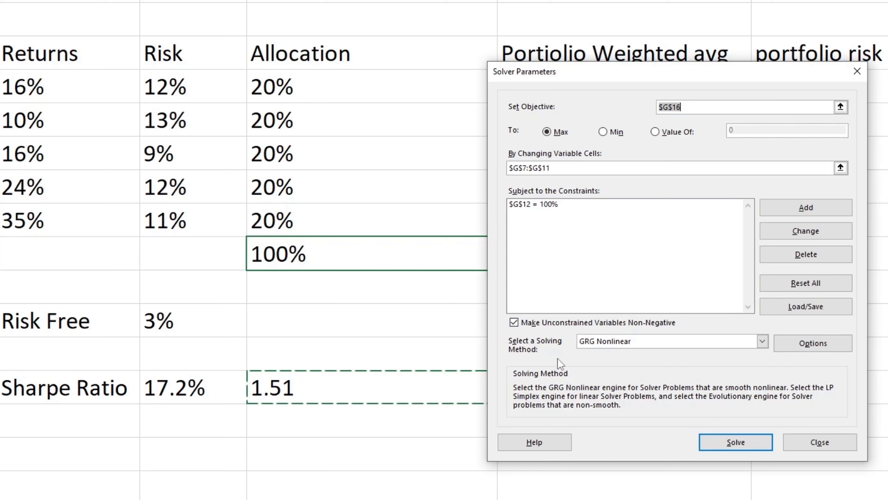
- Run Solver with the GRG Nonlinear method and keep its solution
{"action": "left_click", "coordinate": [619, 345]}
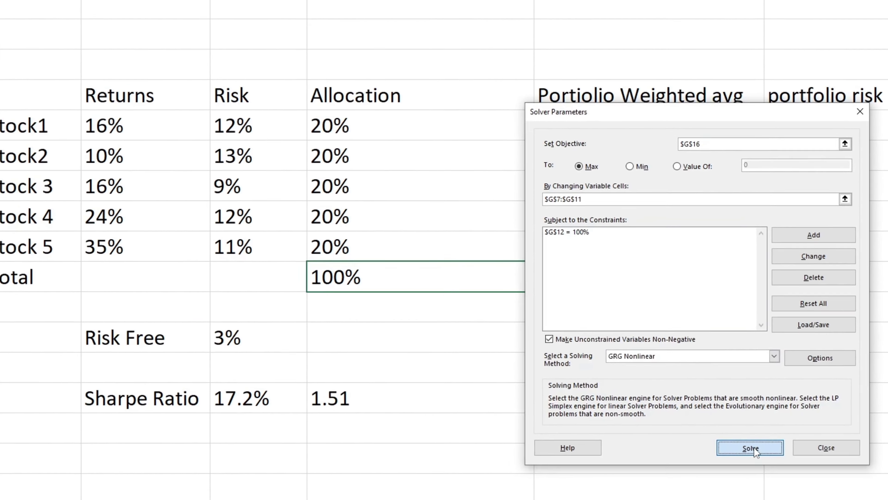
{"action": "left_click", "coordinate": [739, 441]}
{"action": "key", "text": "Return"}
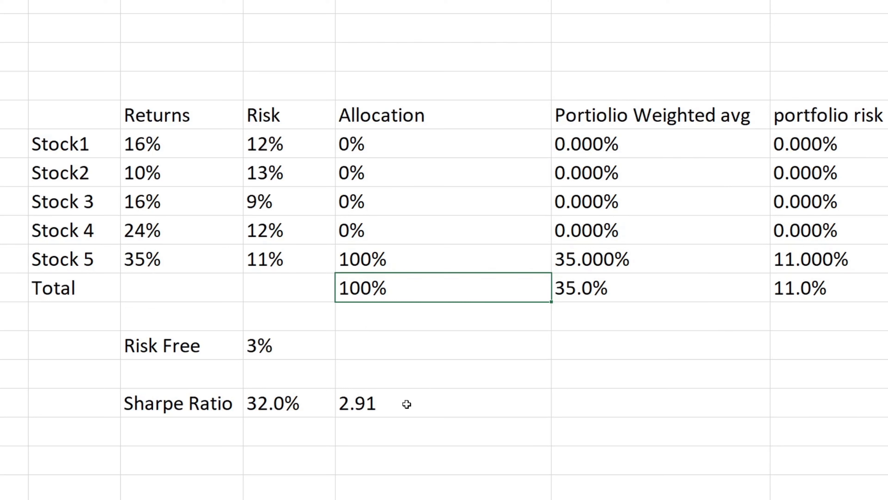
- Examine the optimized allocations of Stock1 through Stock 5 in the Allocation column
{"action": "left_click", "coordinate": [379, 146]}
{"action": "left_click_drag", "start_coordinate": [379, 146], "coordinate": [365, 228]}
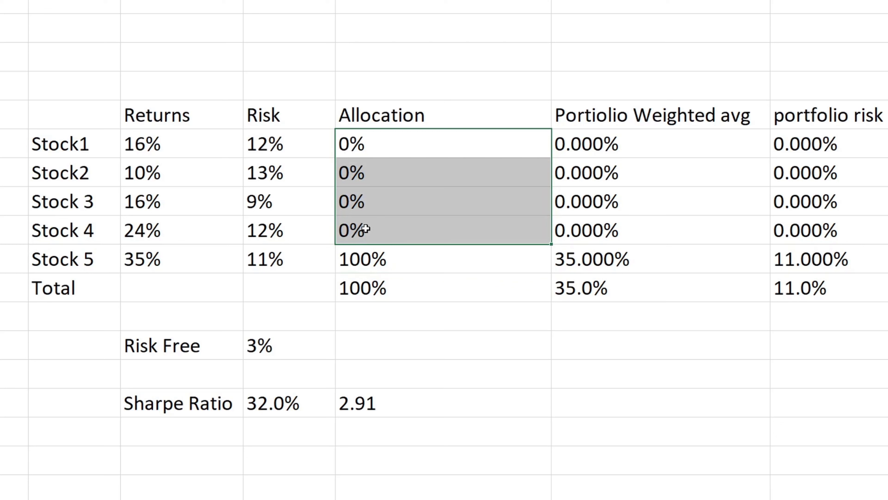
{"action": "left_click", "coordinate": [65, 149]}
{"action": "left_click", "coordinate": [356, 262]}
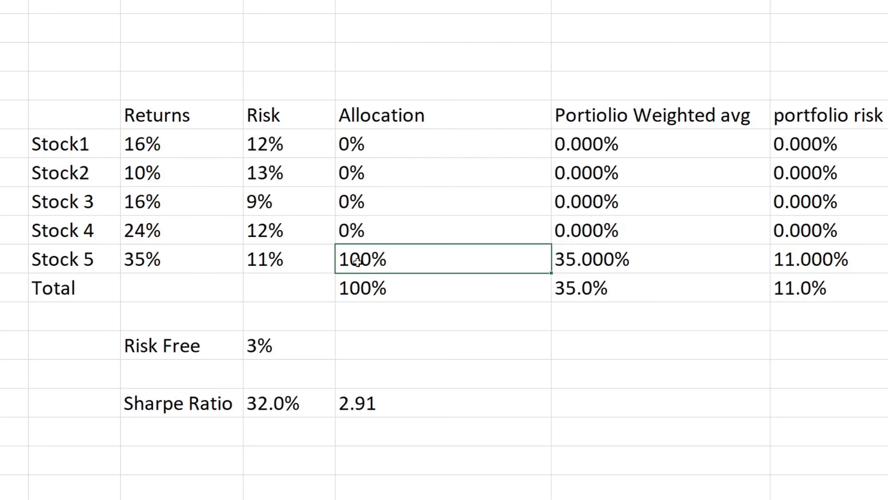
- Examine the Stock 5 row, the total portfolio weighted average and the total portfolio risk
{"action": "left_click_drag", "start_coordinate": [357, 261], "coordinate": [113, 260]}
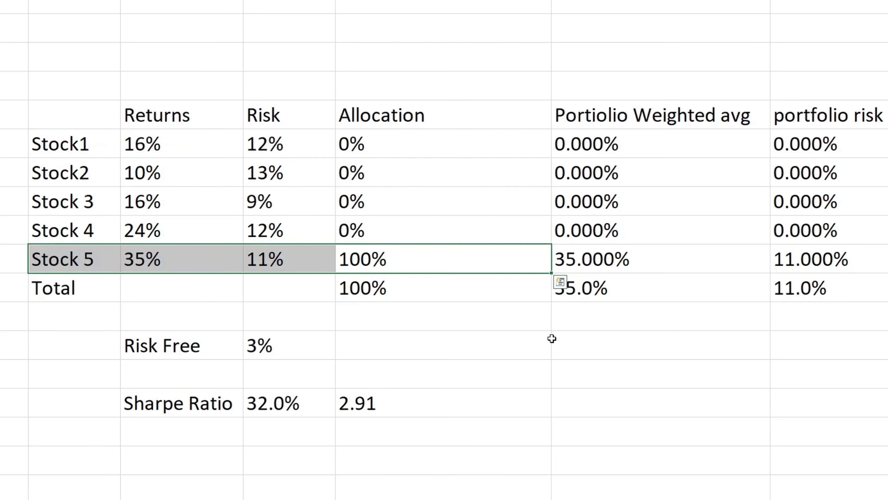
{"action": "left_click", "coordinate": [613, 313]}
{"action": "left_click", "coordinate": [610, 288]}
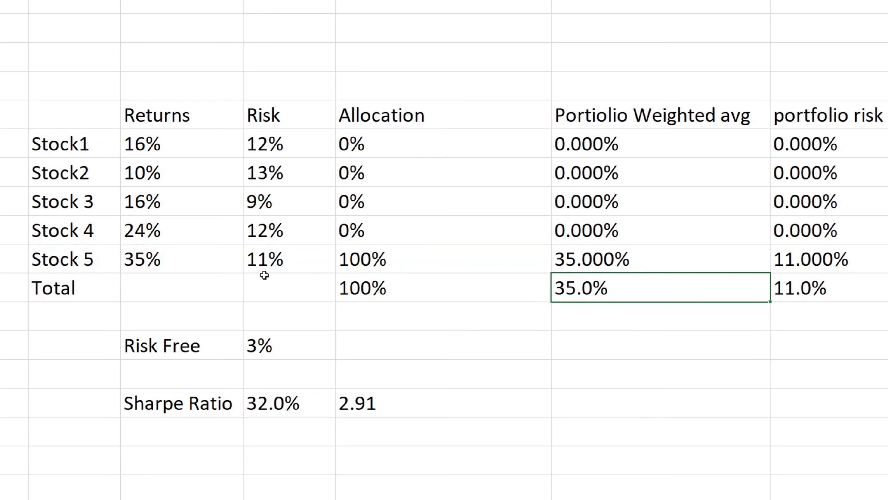
{"action": "left_click", "coordinate": [833, 285]}
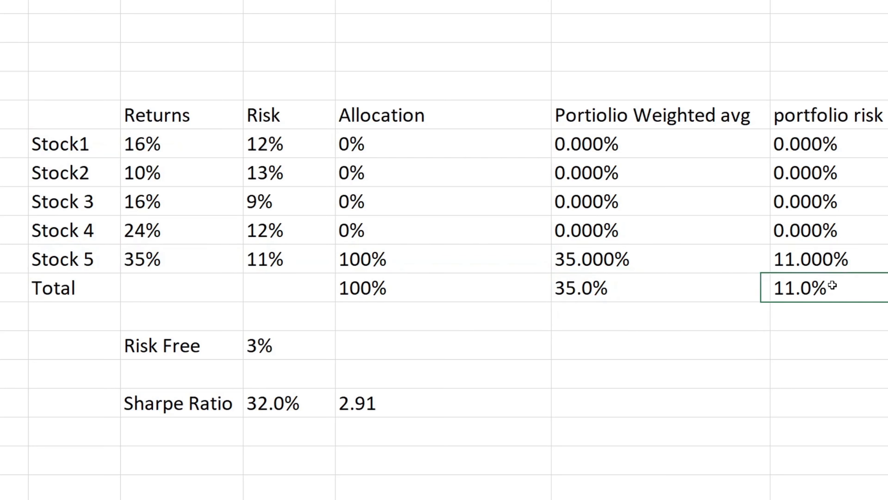
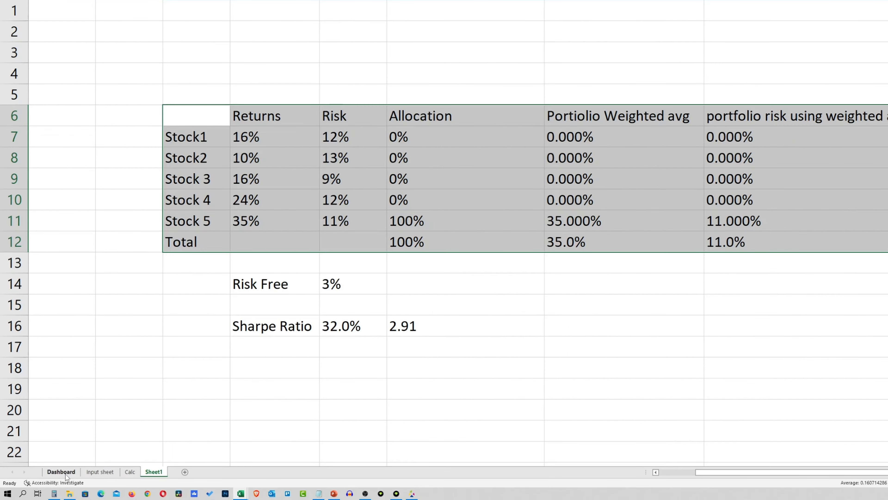
- Look through the Dashboard, Input sheet and Calc worksheets of the portfolio building tool
{"action": "left_click", "coordinate": [65, 473]}
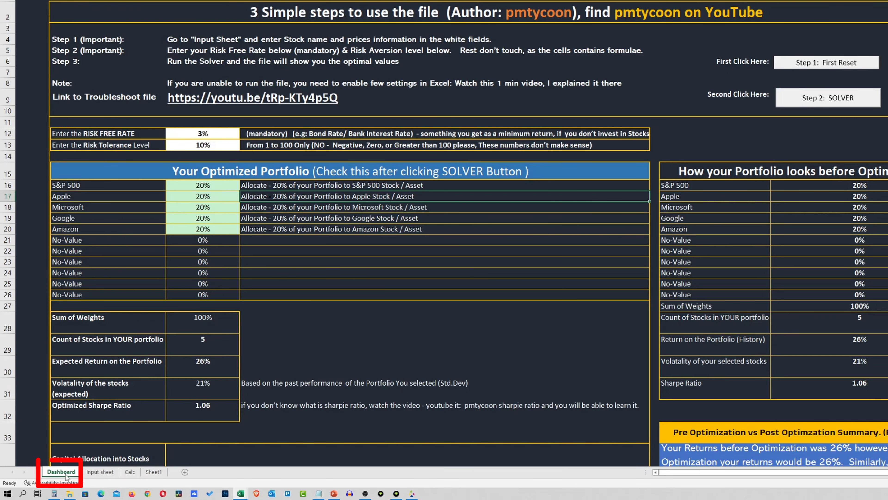
{"action": "left_click", "coordinate": [100, 473]}
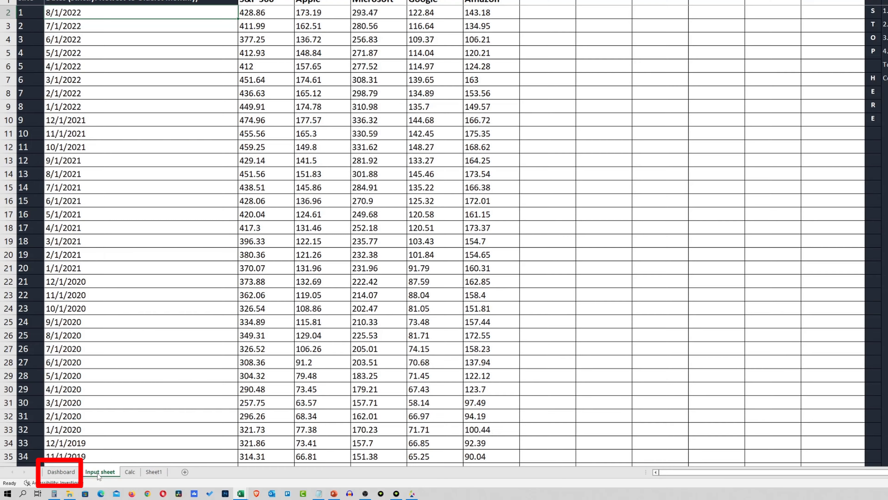
{"action": "left_click", "coordinate": [130, 473]}
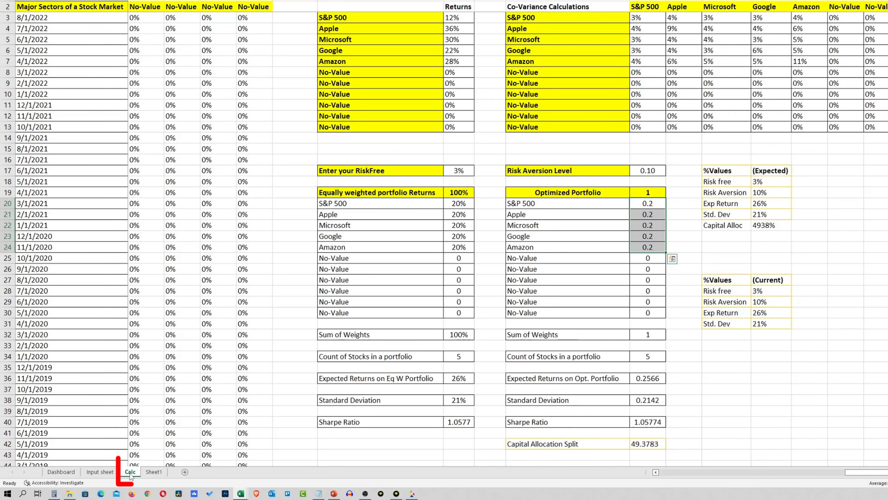
- Review the asset names from S&P 500 to Amazon, the monthly dates and the prices on the Input sheet
{"action": "left_click", "coordinate": [102, 471]}
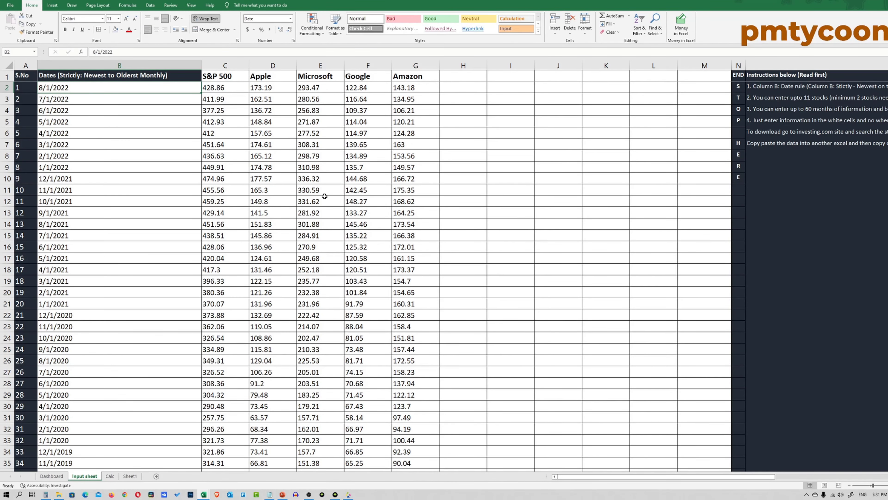
{"action": "left_click", "coordinate": [241, 78]}
{"action": "left_click_drag", "start_coordinate": [241, 78], "coordinate": [398, 76]}
{"action": "left_click", "coordinate": [398, 75]}
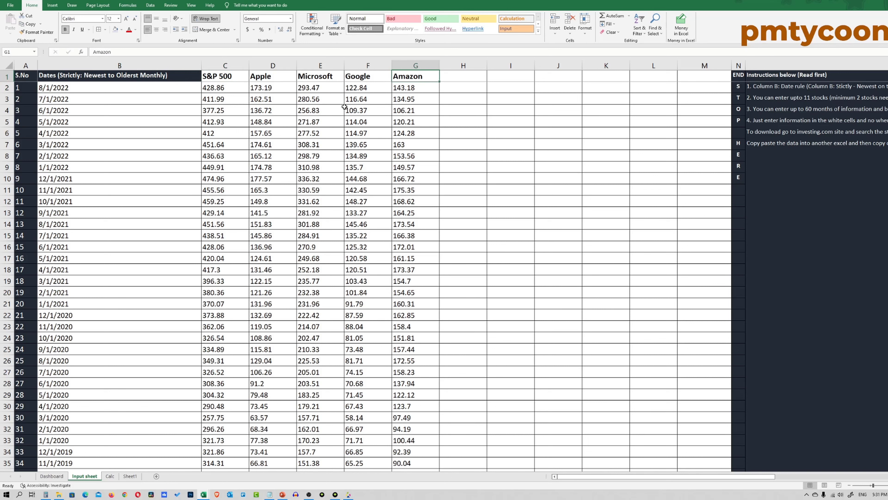
{"action": "left_click_drag", "start_coordinate": [229, 78], "coordinate": [418, 78]}
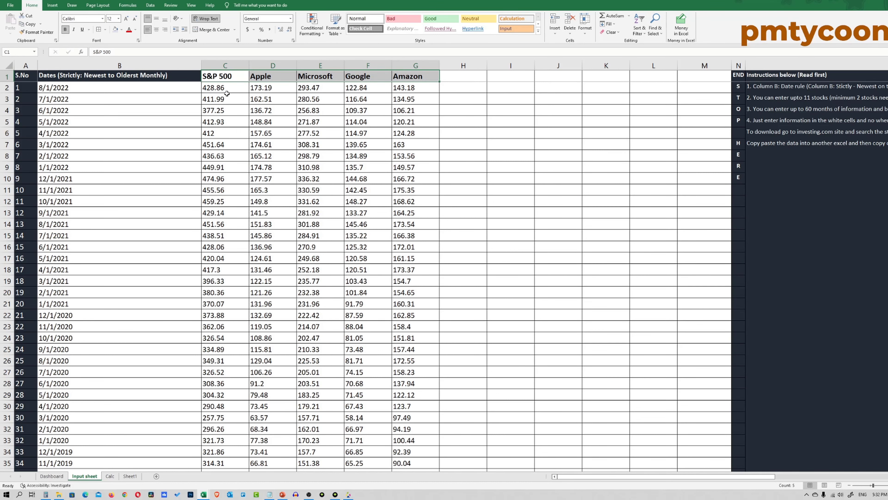
{"action": "left_click_drag", "start_coordinate": [227, 94], "coordinate": [318, 235]}
{"action": "left_click_drag", "start_coordinate": [87, 97], "coordinate": [80, 373]}
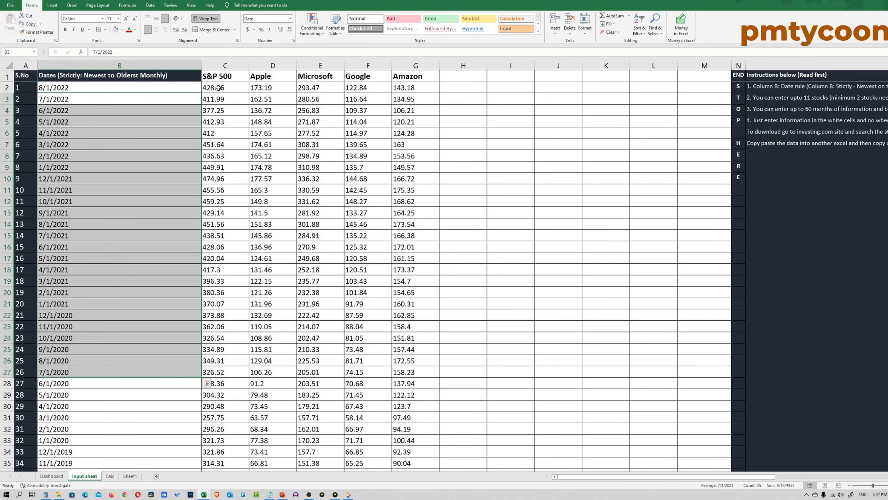
{"action": "left_click_drag", "start_coordinate": [219, 88], "coordinate": [367, 99]}
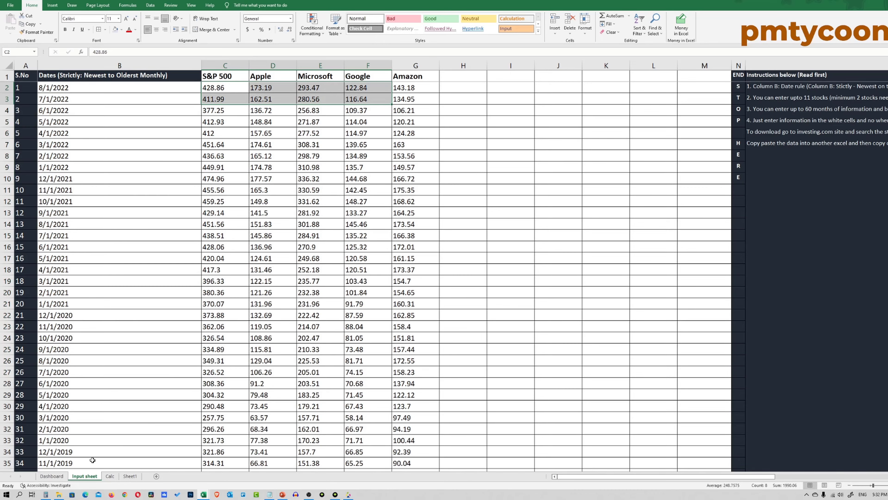
- Run the Dashboard's Solver macro on the equally weighted five-asset portfolio and keep the Solver solution
{"action": "left_click", "coordinate": [64, 476]}
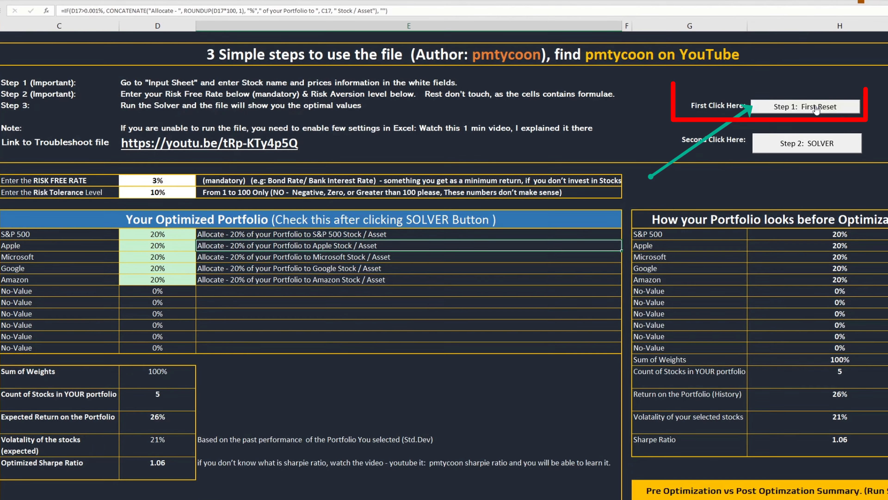
{"action": "left_click_drag", "start_coordinate": [169, 238], "coordinate": [166, 281]}
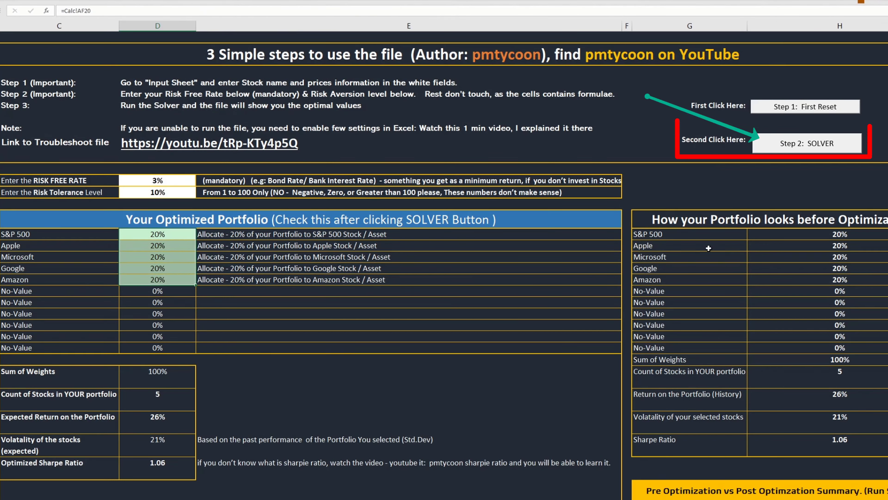
{"action": "left_click", "coordinate": [814, 151]}
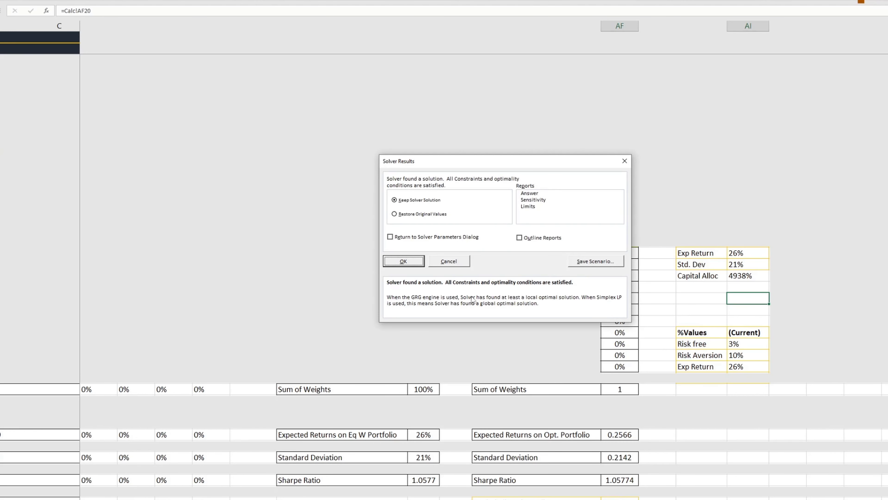
{"action": "left_click", "coordinate": [405, 260]}
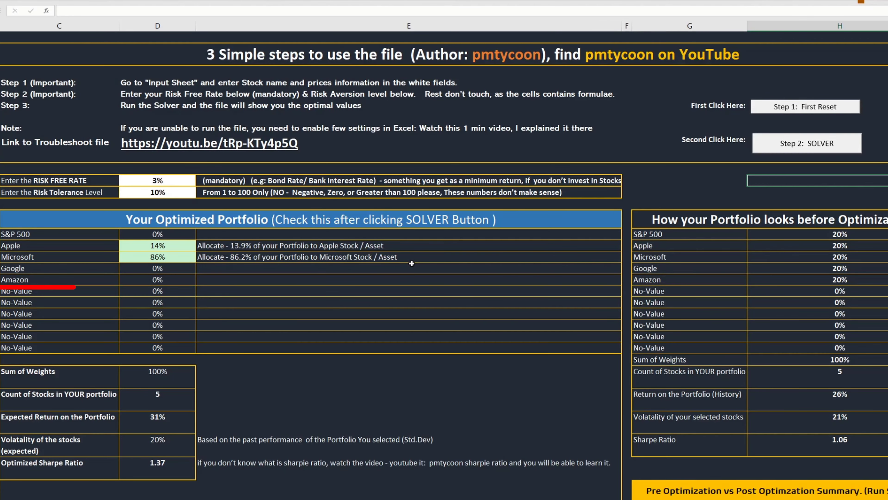
- Examine the optimized Apple and Microsoft allocations and the portfolio summary figures on the Dashboard
{"action": "left_click", "coordinate": [153, 254]}
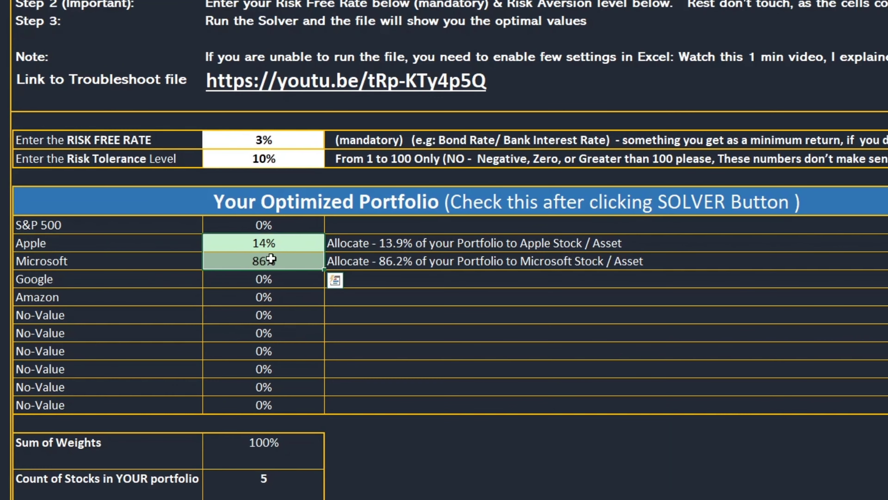
{"action": "left_click", "coordinate": [165, 248]}
{"action": "left_click", "coordinate": [141, 238]}
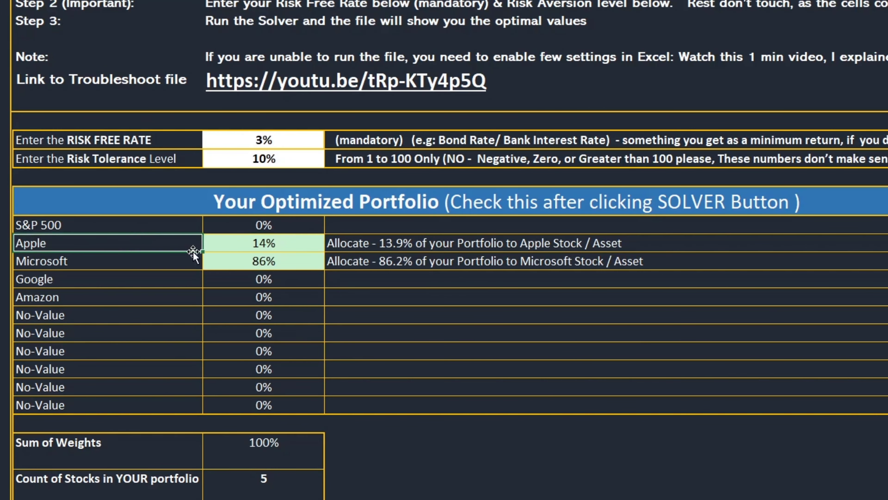
{"action": "left_click", "coordinate": [262, 262]}
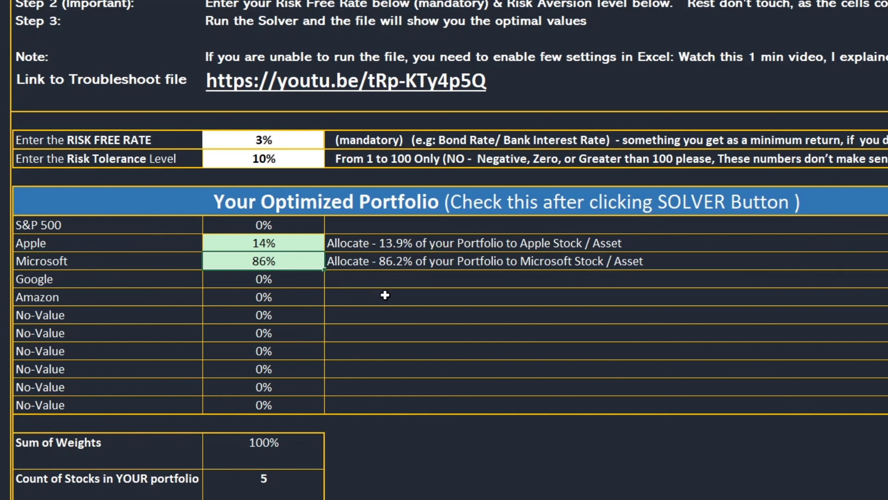
{"action": "left_click", "coordinate": [376, 292]}
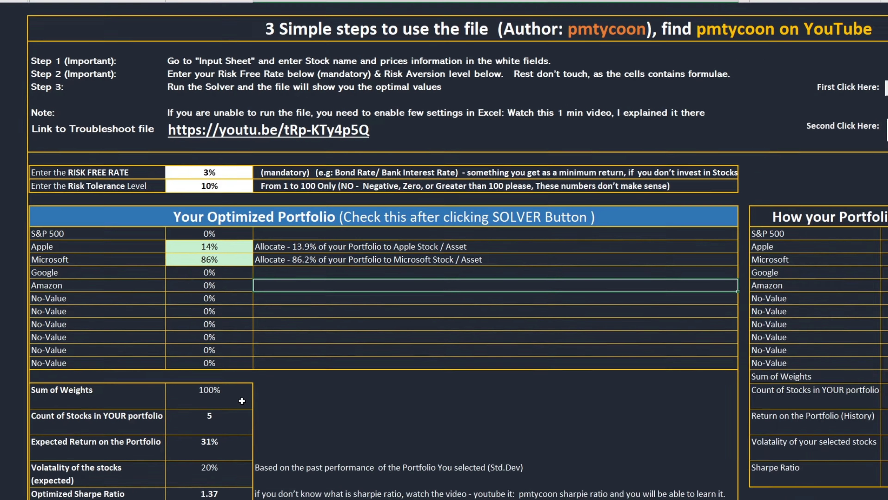
{"action": "left_click", "coordinate": [312, 456]}
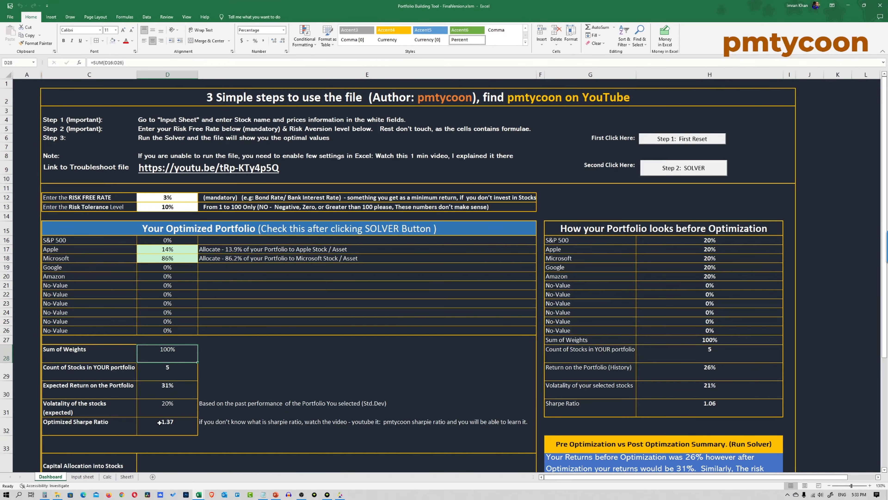
- Examine the asset row and column headings of the Co-Variance Calculations table on the Calc sheet
{"action": "left_click", "coordinate": [108, 478]}
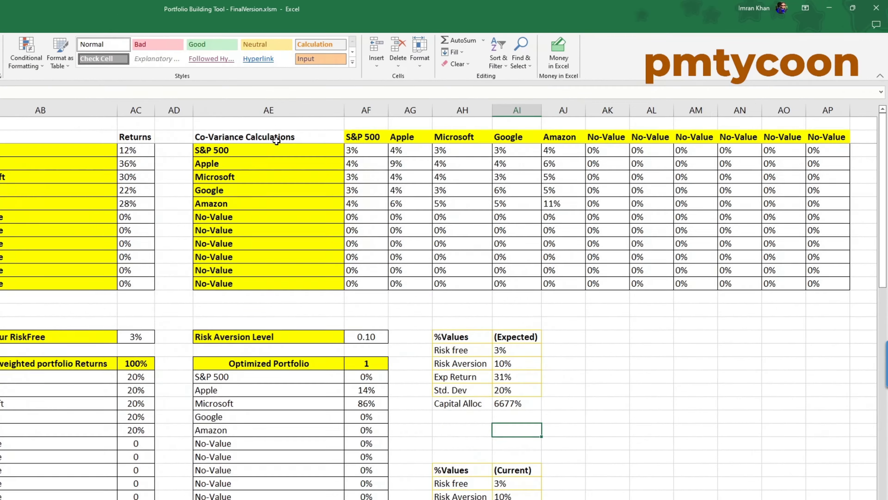
{"action": "left_click", "coordinate": [474, 93]}
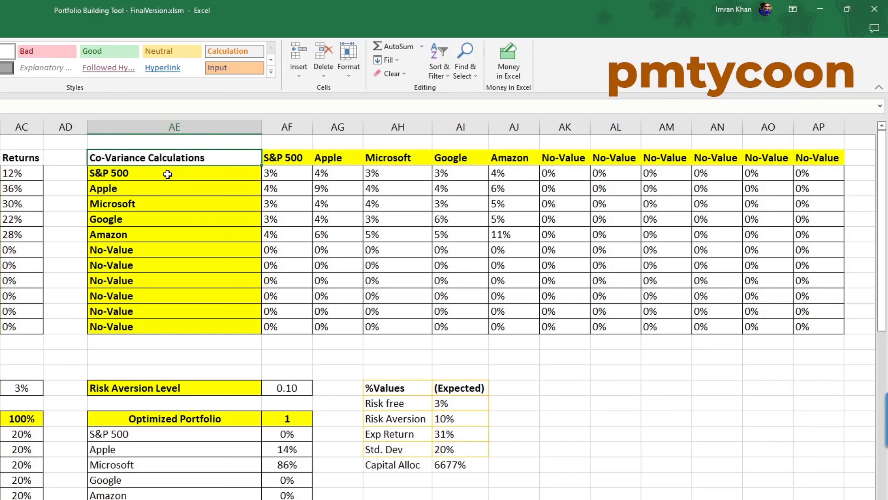
{"action": "left_click", "coordinate": [168, 174]}
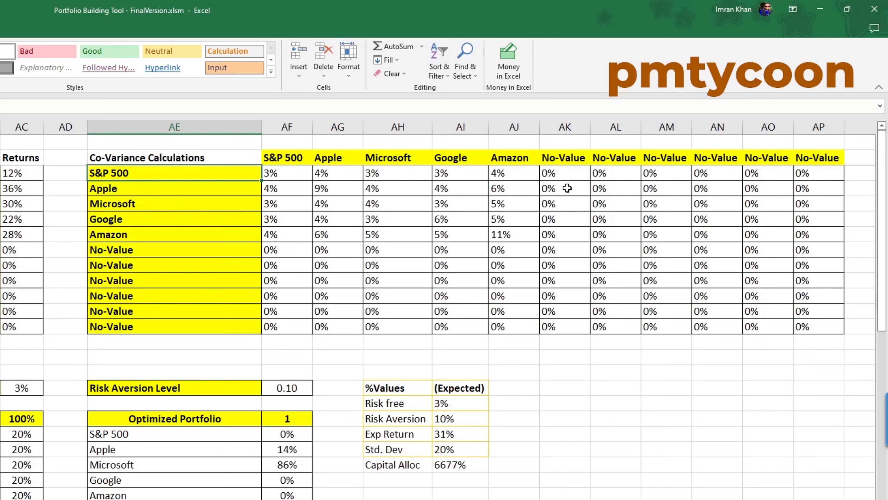
{"action": "left_click", "coordinate": [170, 200]}
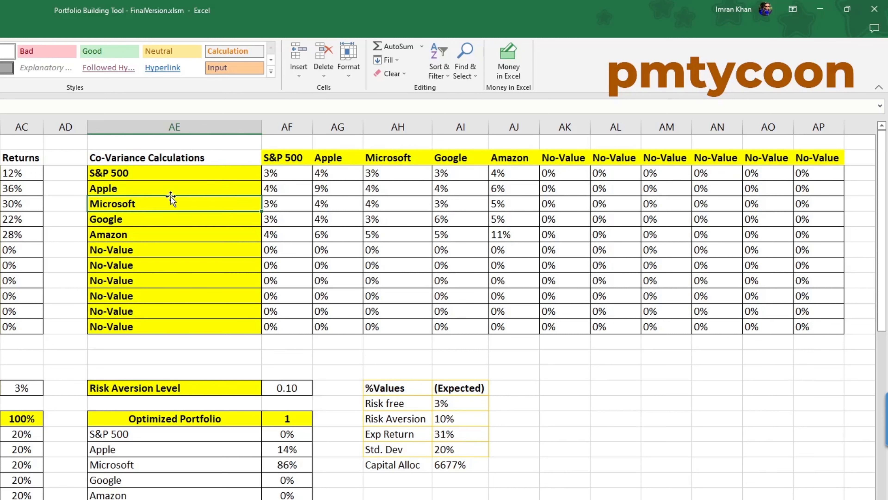
{"action": "left_click", "coordinate": [150, 183]}
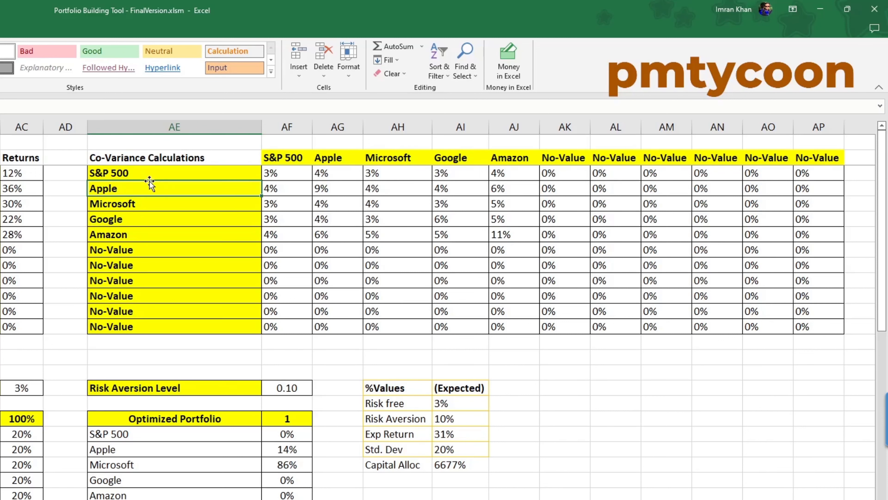
{"action": "left_click", "coordinate": [150, 174]}
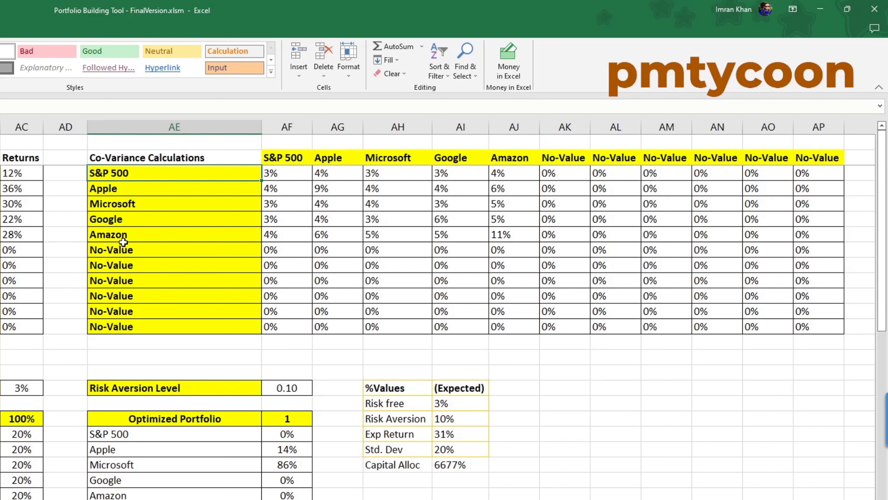
{"action": "mouse_move", "coordinate": [158, 173]}
{"action": "left_mouse_down"}
{"action": "mouse_move", "coordinate": [160, 251]}
{"action": "mouse_move", "coordinate": [149, 175]}
{"action": "left_mouse_up"}
{"action": "left_click", "coordinate": [323, 156]}
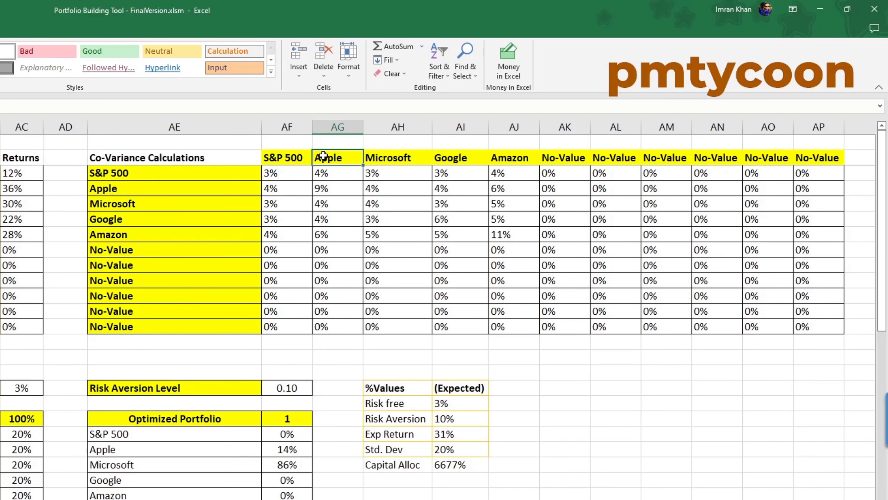
- Inspect the covariance values of the five assets and the formula in the S&P 500 by S&P 500 cell
{"action": "left_click_drag", "start_coordinate": [287, 172], "coordinate": [491, 261]}
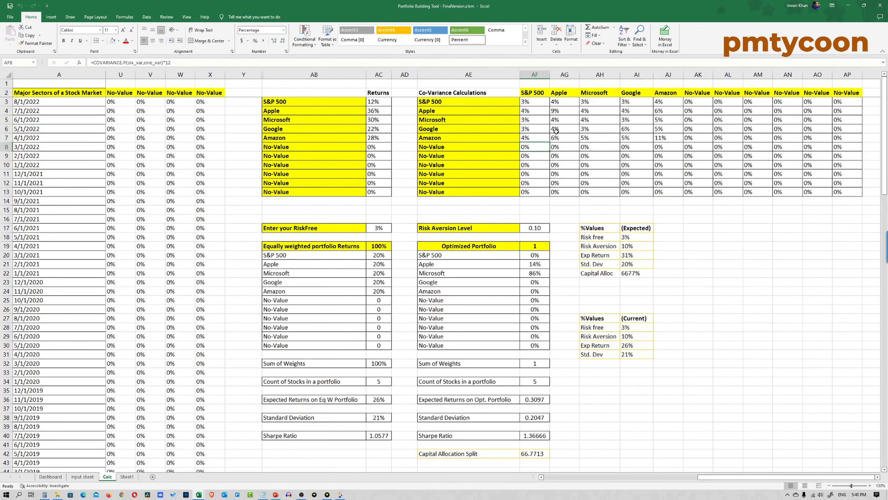
{"action": "left_click_drag", "start_coordinate": [529, 101], "coordinate": [668, 148]}
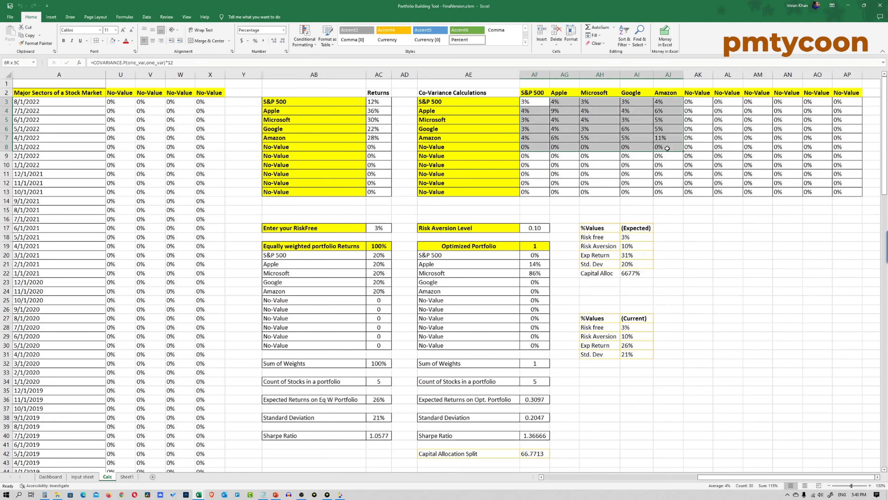
{"action": "left_click_drag", "start_coordinate": [667, 148], "coordinate": [667, 148]}
{"action": "left_click", "coordinate": [536, 103]}
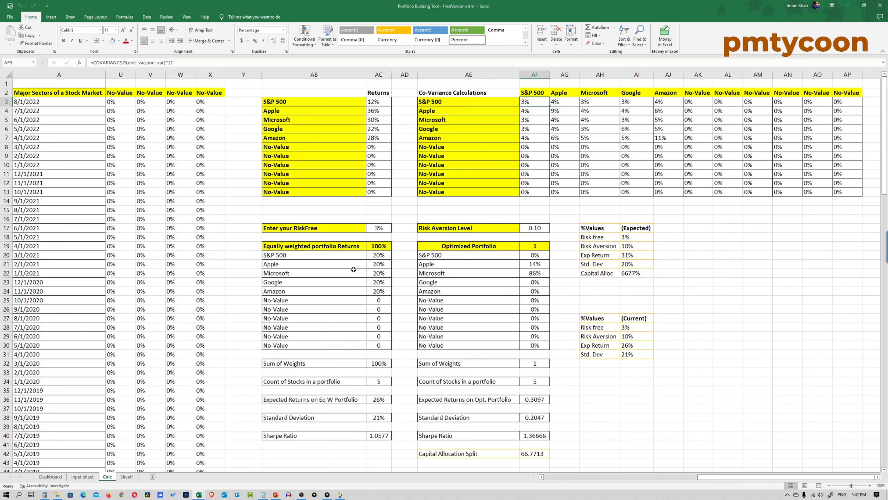
- Revisit the Dashboard results and check the asset name header cells on the Input sheet
{"action": "left_click", "coordinate": [60, 477]}
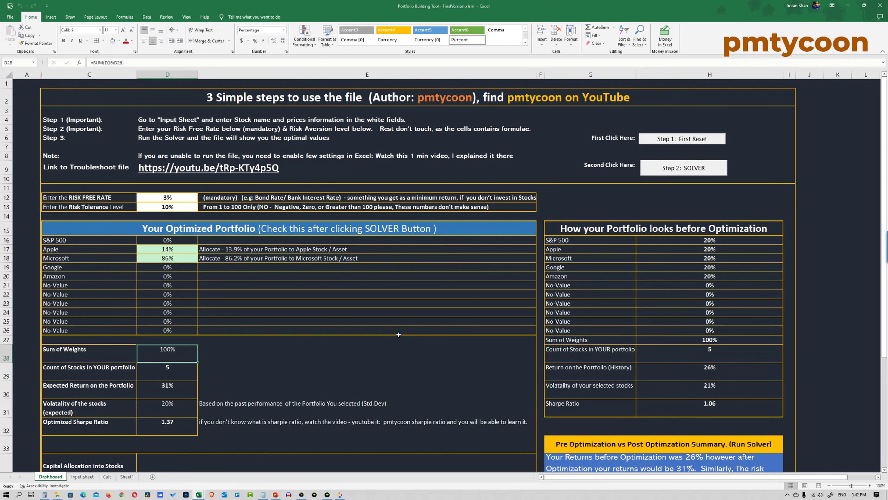
{"action": "left_click", "coordinate": [83, 477]}
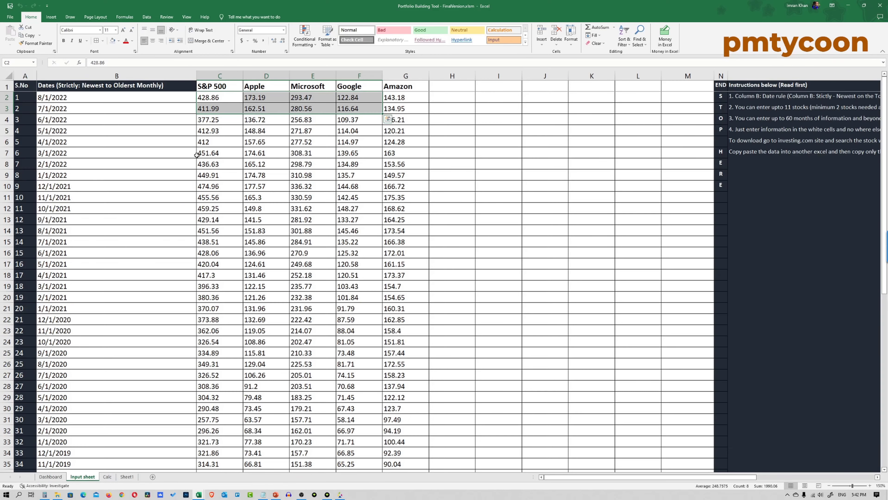
{"action": "left_click_drag", "start_coordinate": [675, 87], "coordinate": [400, 91]}
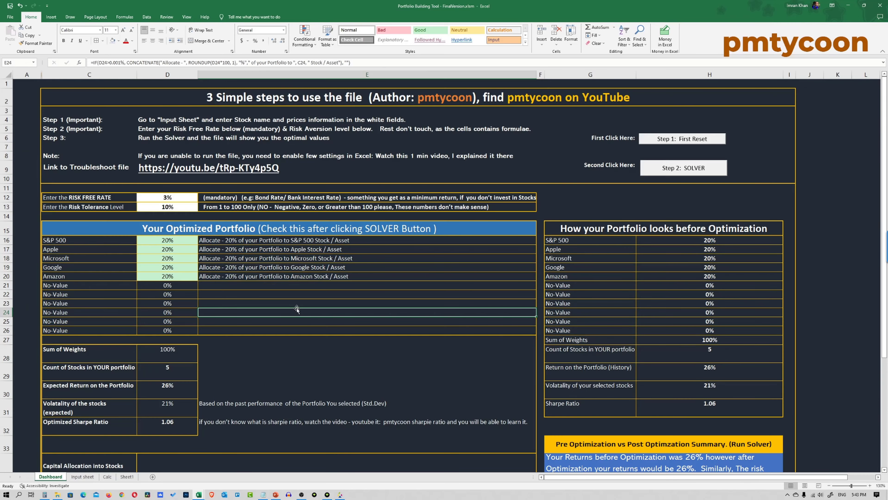
- Reset the Dashboard portfolio, rerun its Solver macro keeping the solution, and select the Apple and Microsoft allocations
{"action": "left_click", "coordinate": [657, 140]}
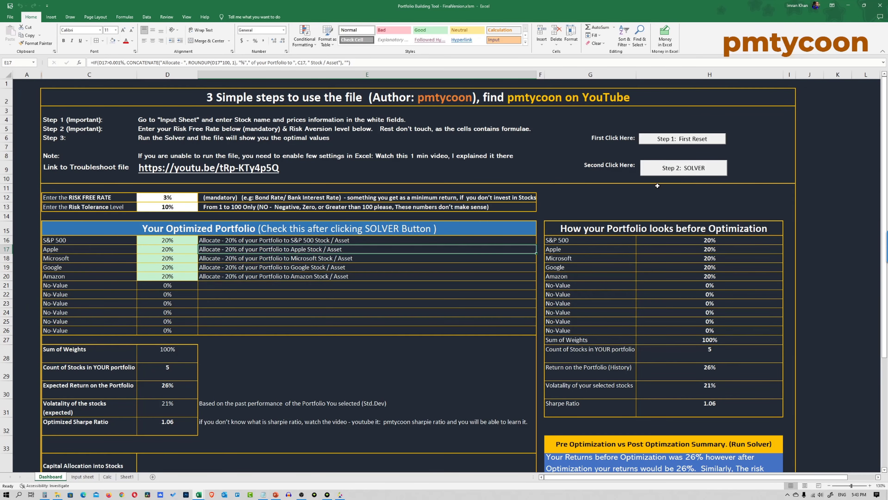
{"action": "left_click", "coordinate": [676, 174]}
{"action": "left_click", "coordinate": [367, 263]}
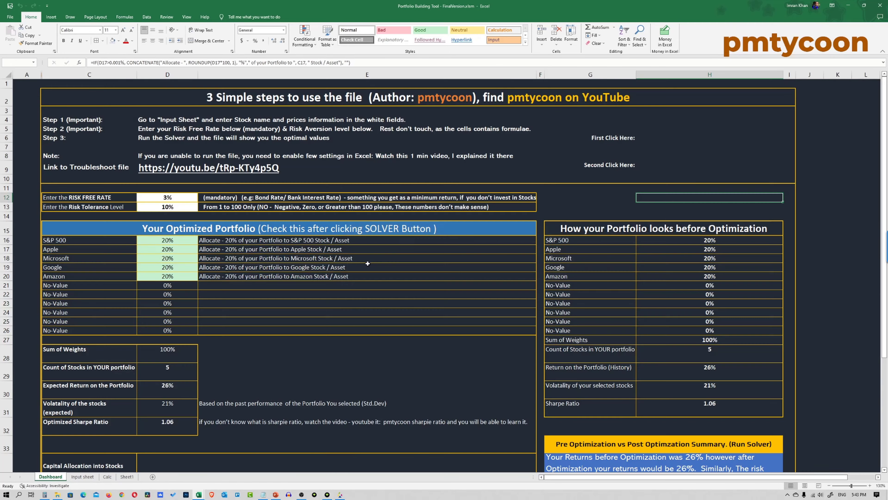
{"action": "left_click_drag", "start_coordinate": [179, 251], "coordinate": [179, 258]}
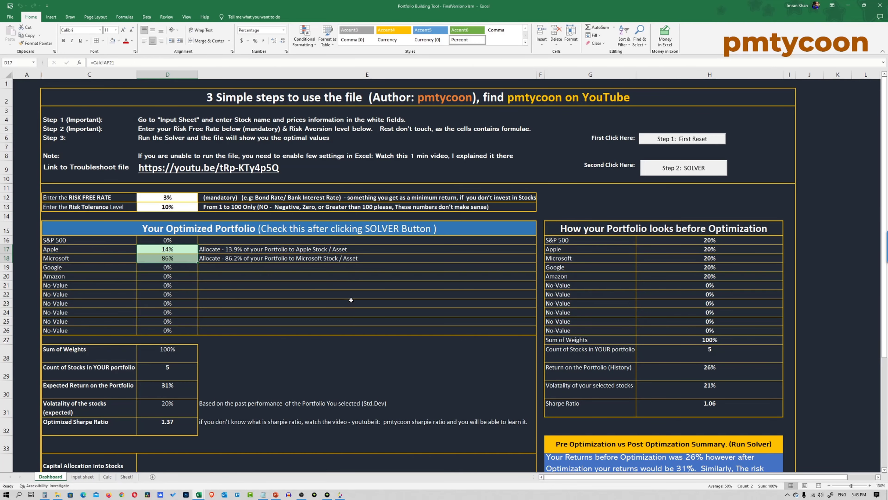